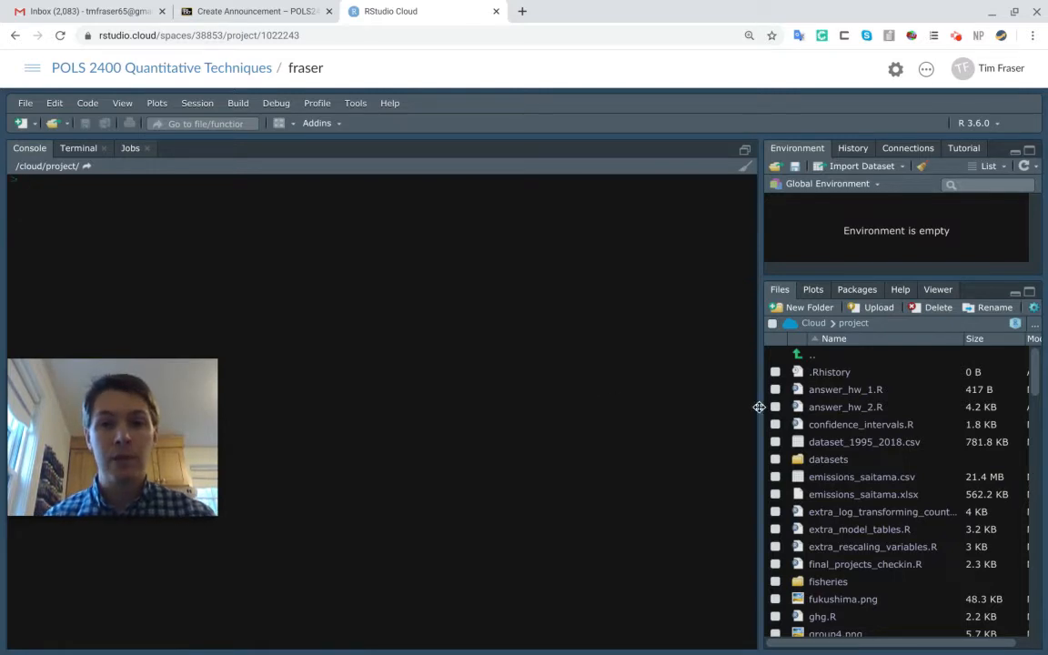
Widen the files pane, upload pref (1).csv from Downloads to /cloud/project and locate it in the file list
drag(761, 407, 597, 419)
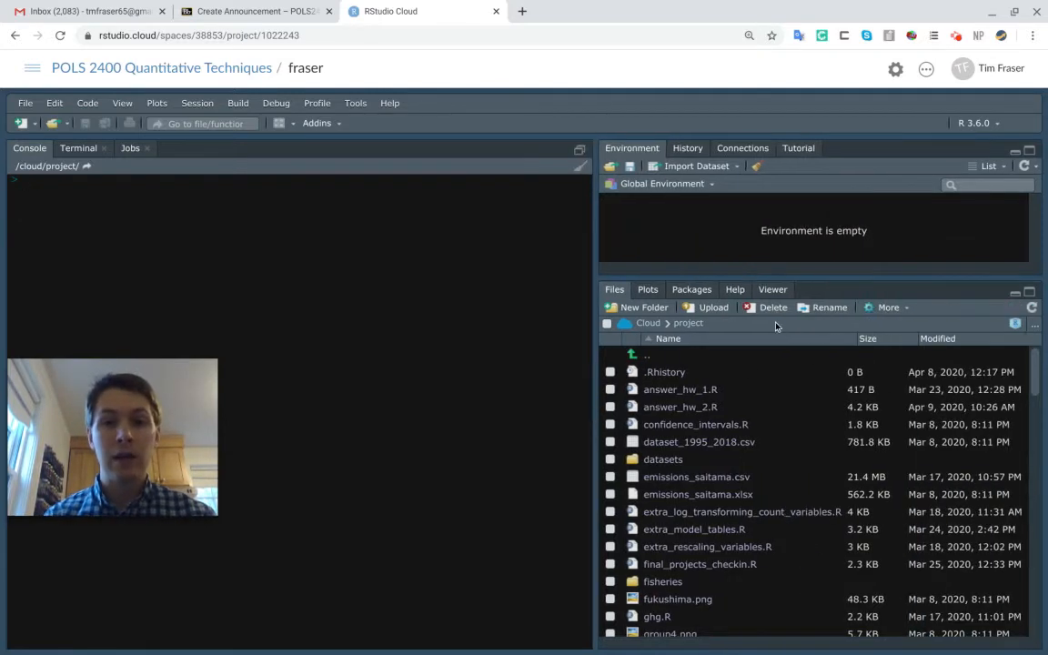
click(723, 311)
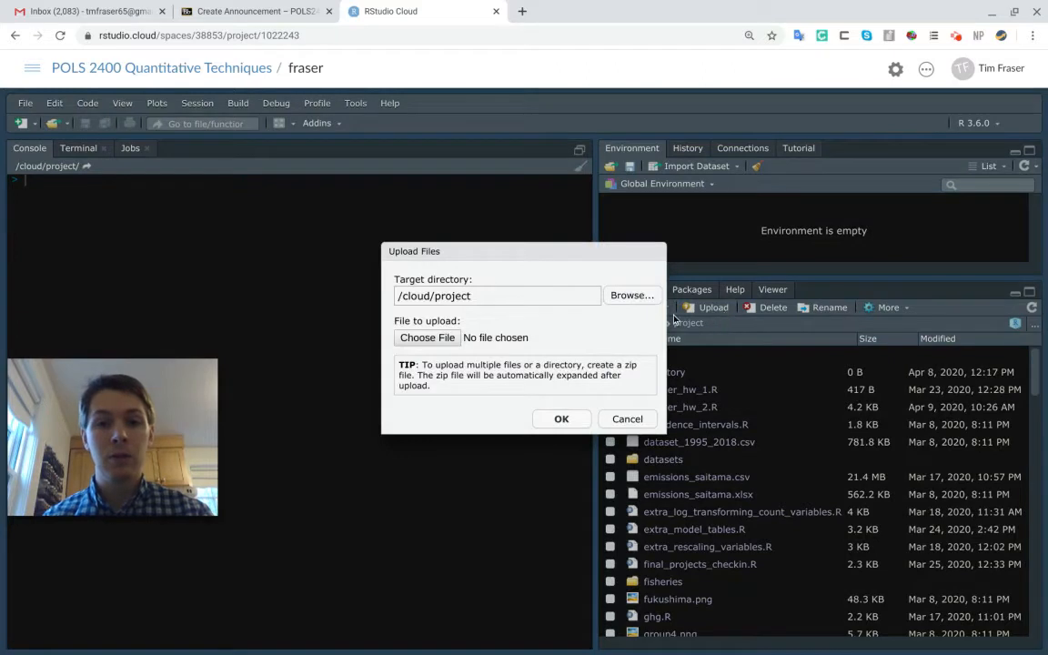
click(414, 338)
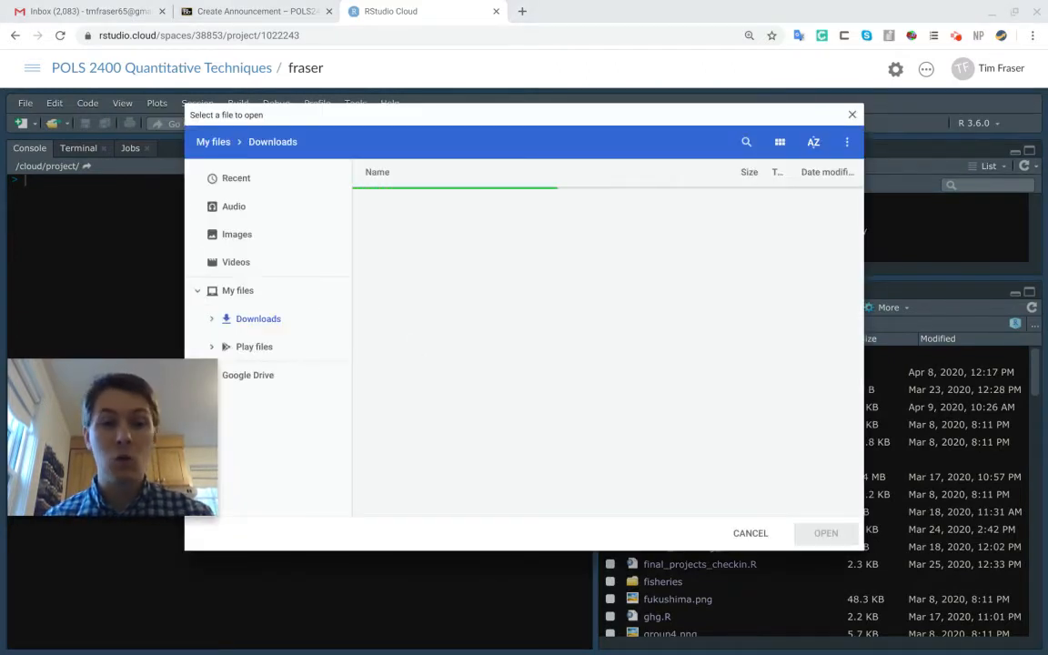
scroll(438, 382, down, 3)
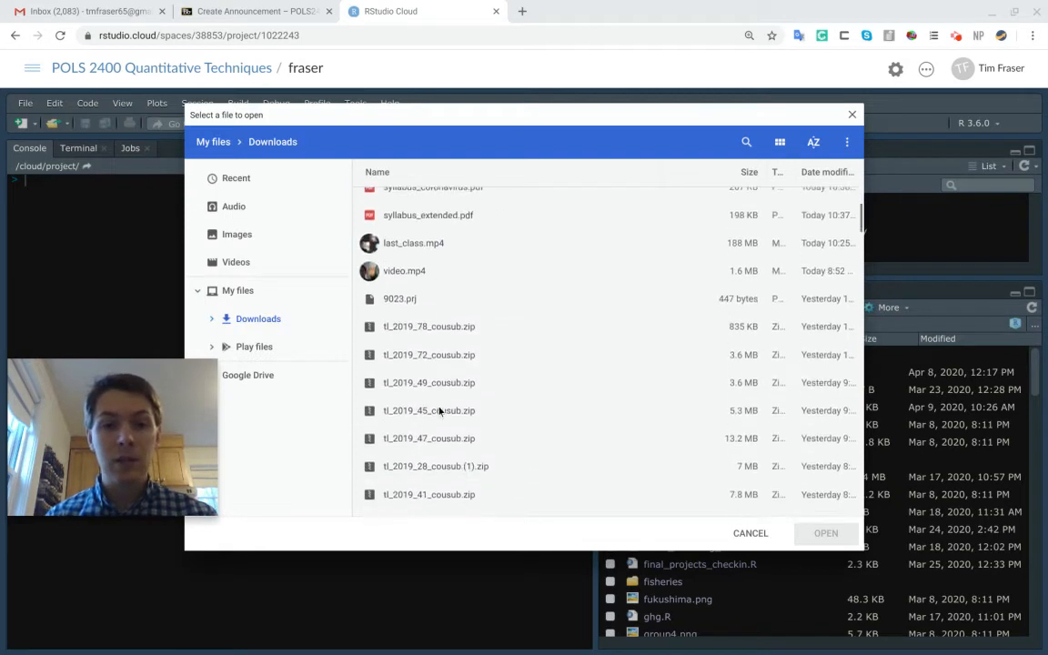
scroll(438, 412, down, 15)
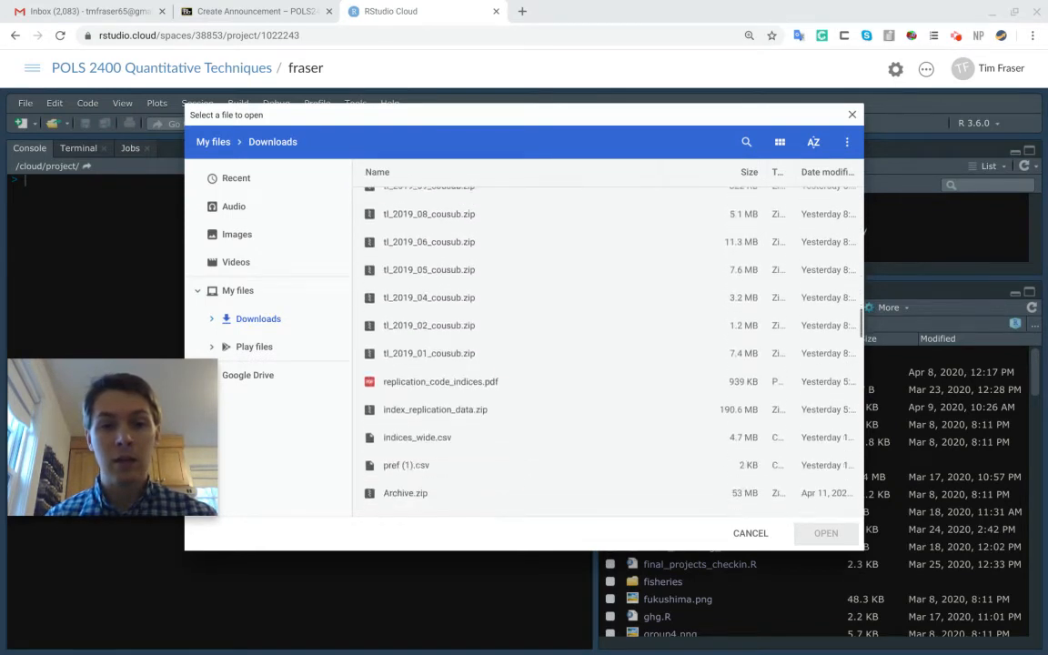
click(425, 430)
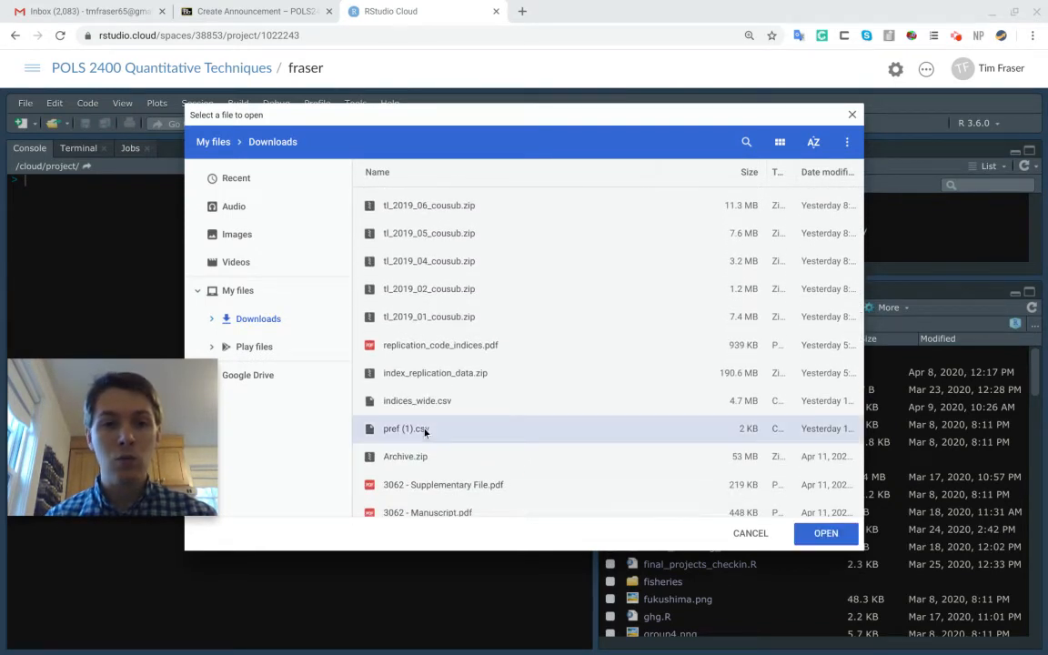
click(827, 533)
click(553, 424)
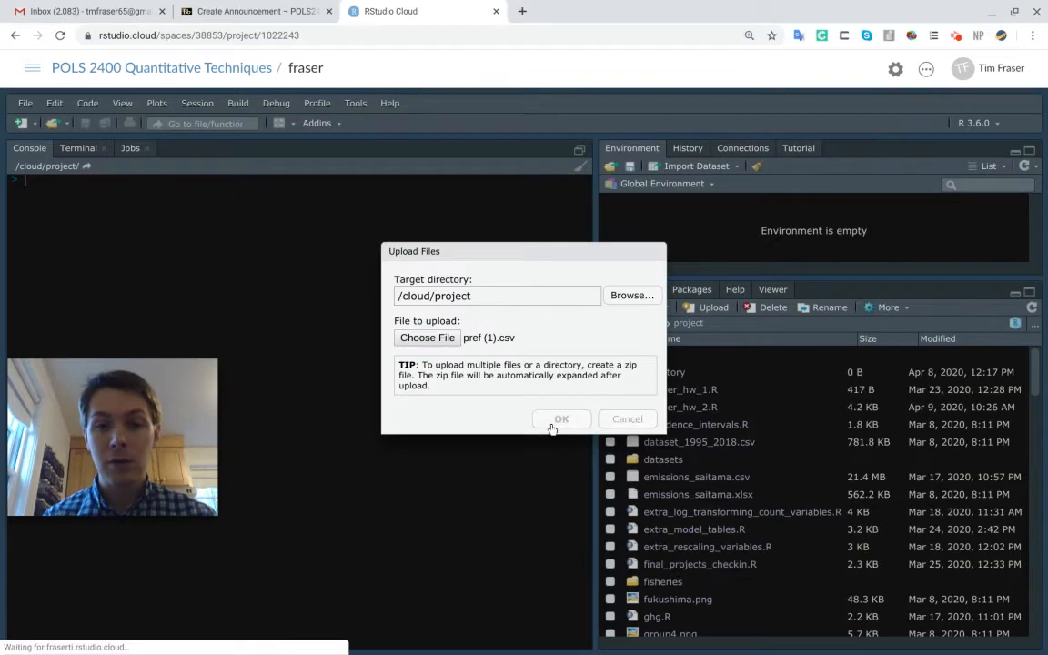
scroll(711, 444, down, 3)
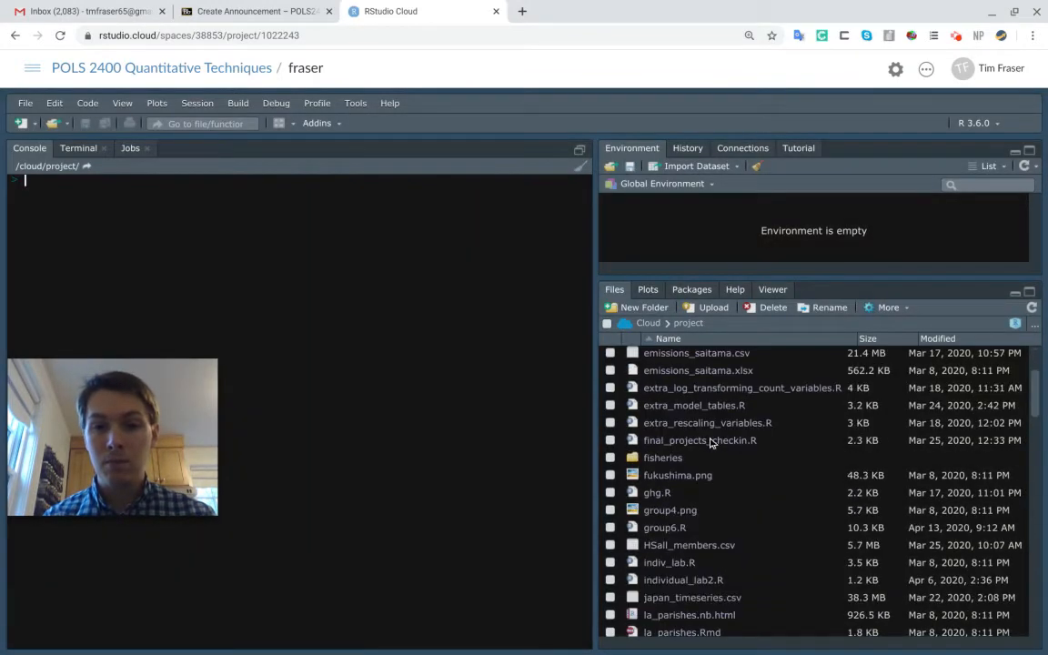
scroll(691, 439, down, 10)
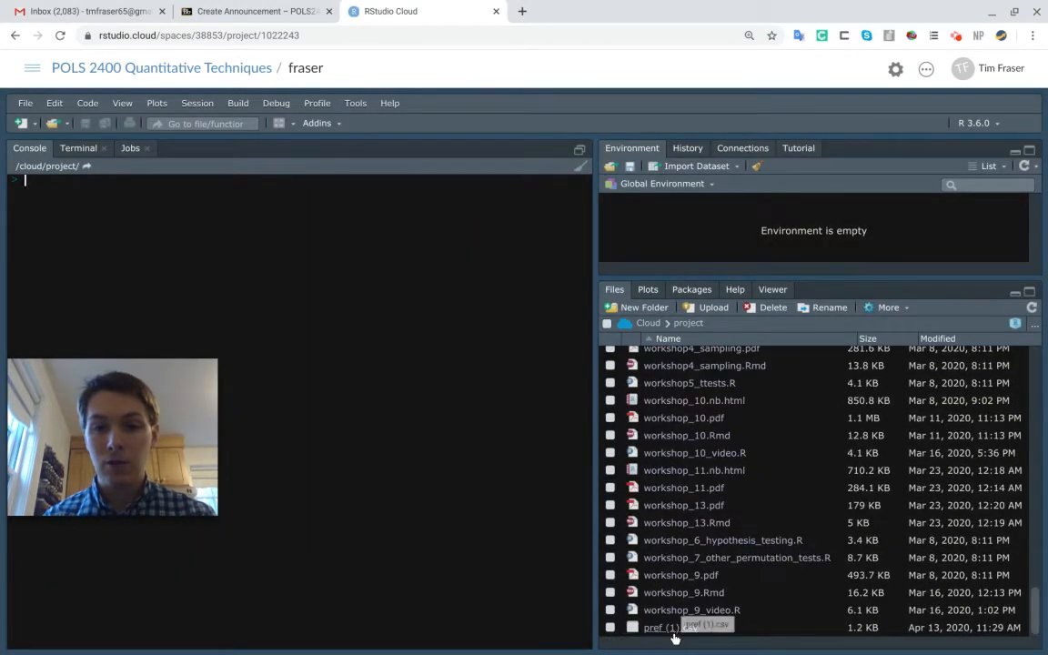
Mark only answer_hw_1.R, answer_hw_2.R, confidence_intervals.R and dataset_1995_2018.csv in the project's file list
scroll(734, 498, up, 15)
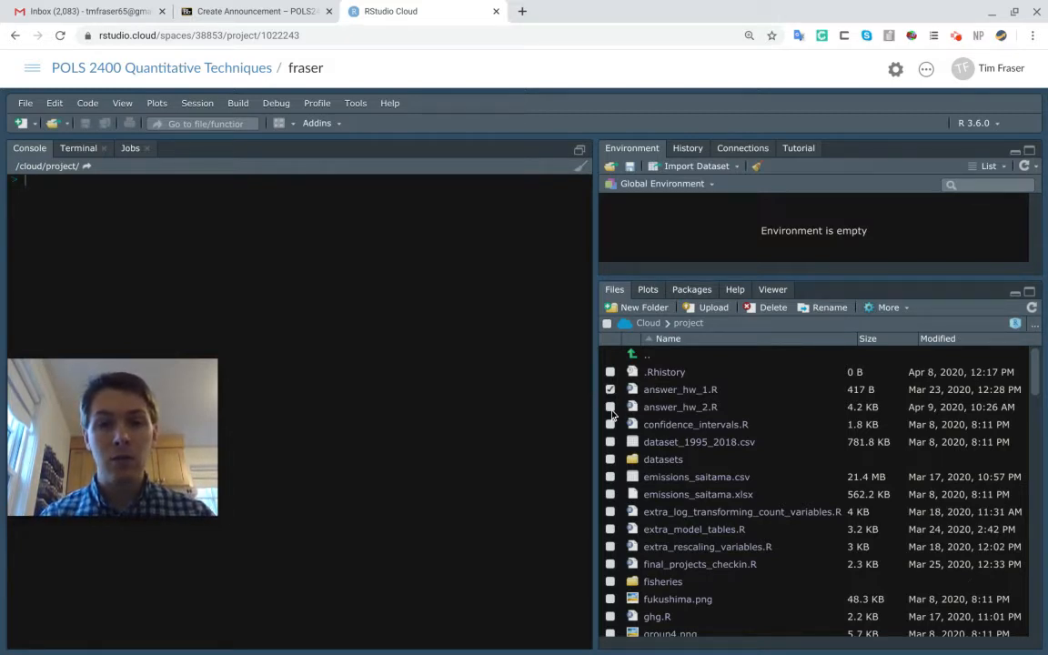
click(610, 407)
click(610, 426)
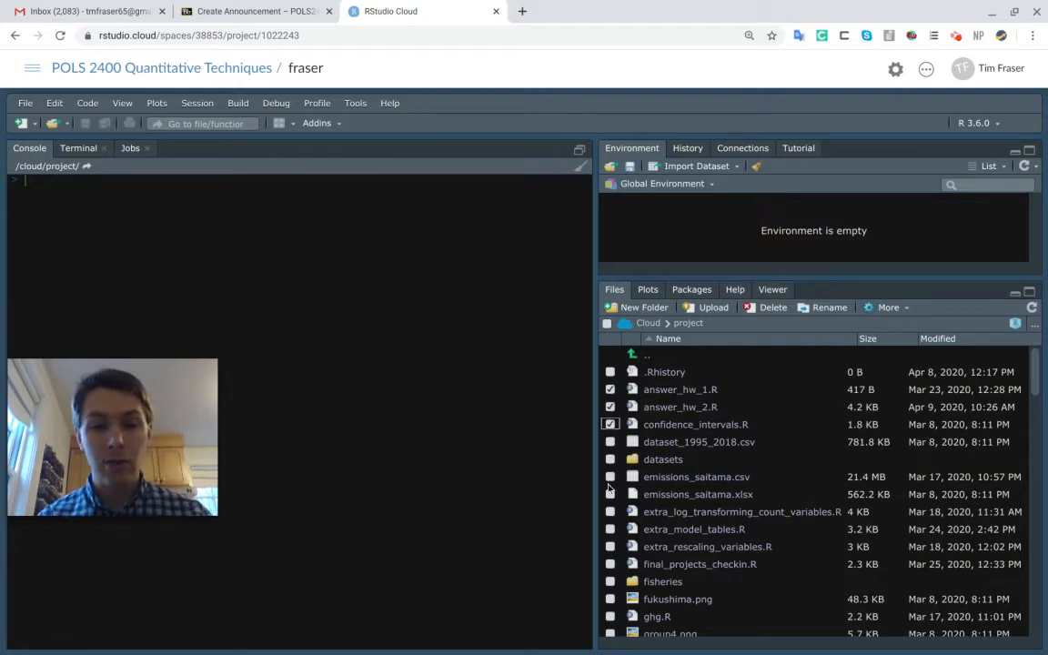
shift+click(611, 512)
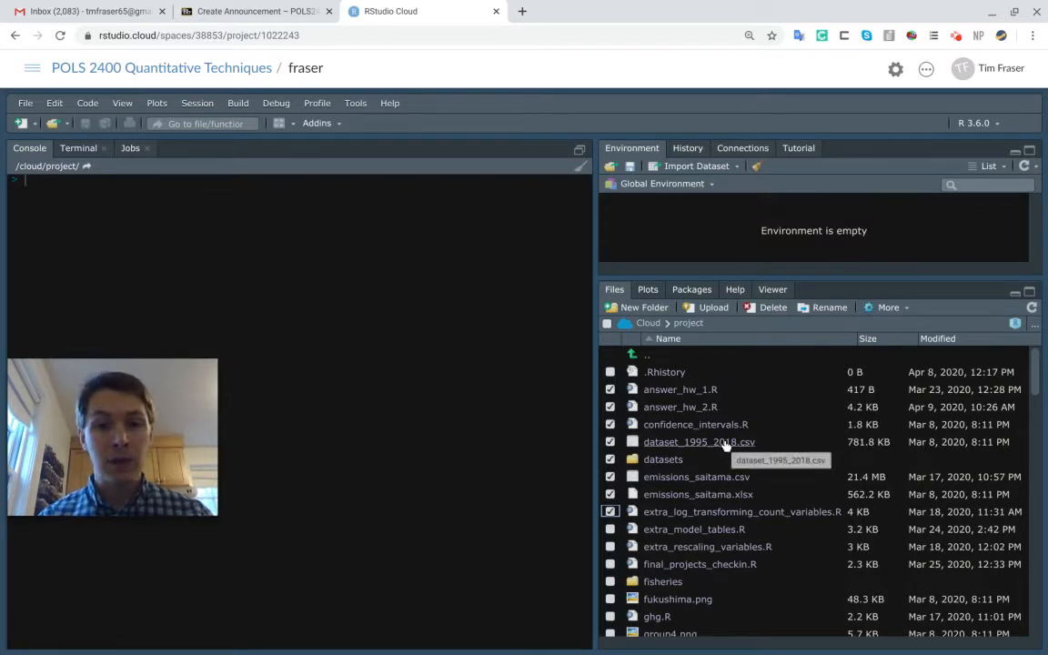
shift+click(612, 462)
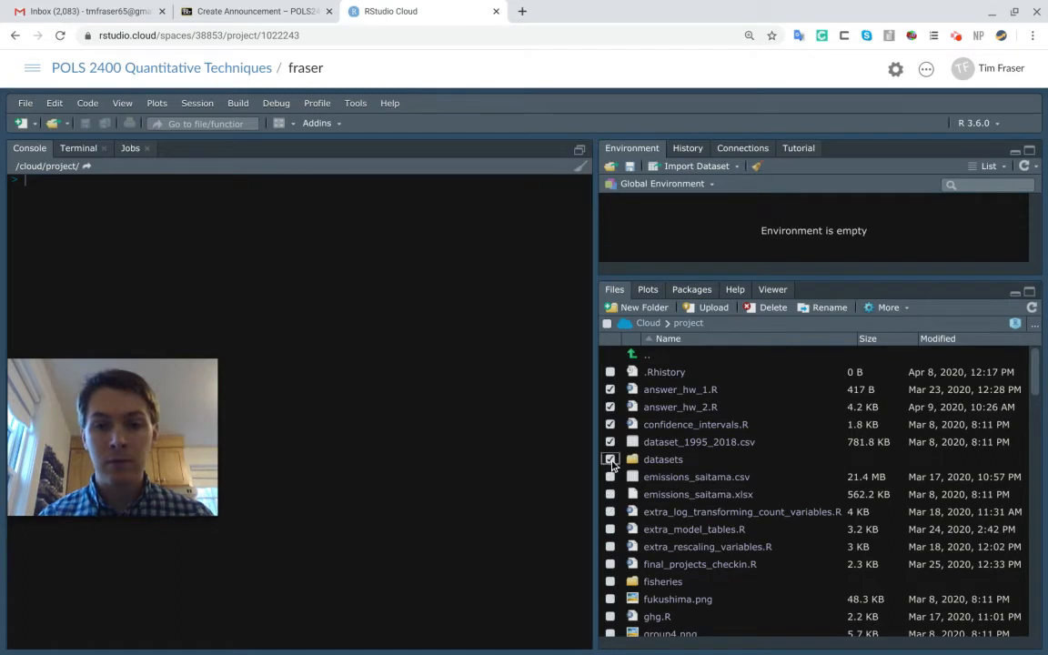
click(611, 461)
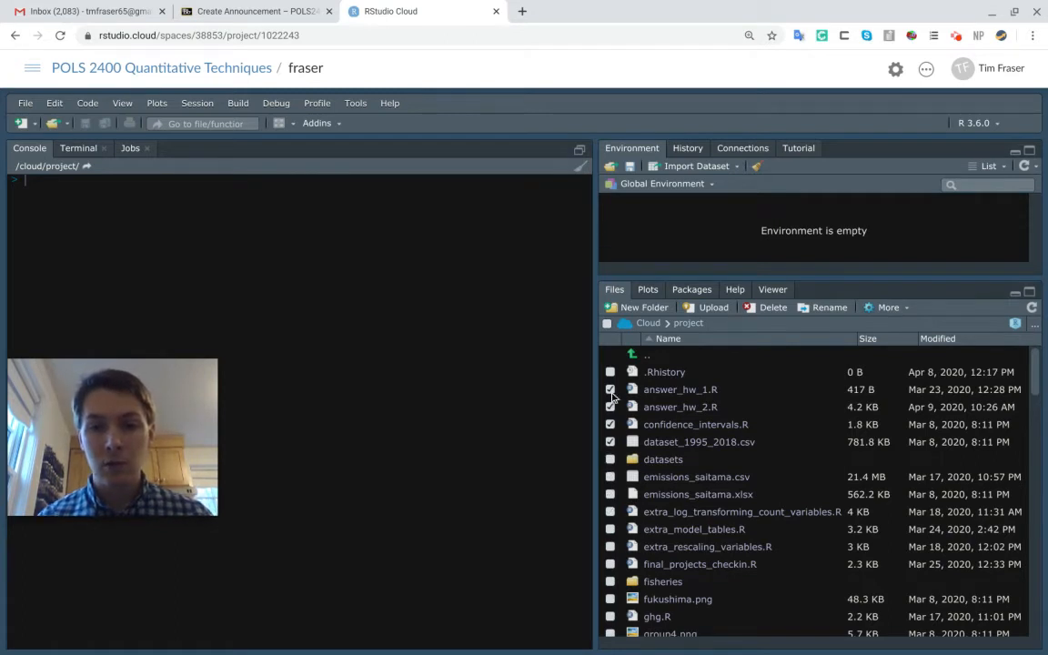
Export the marked files to the computer as myrstudiocloudfiles.zip
click(887, 308)
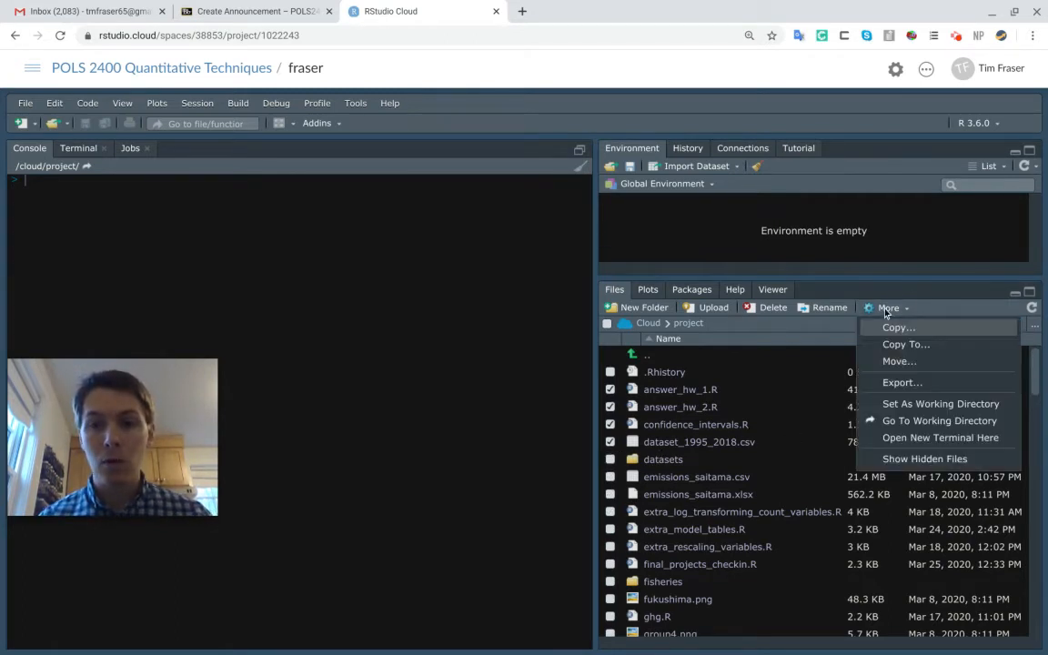
click(901, 383)
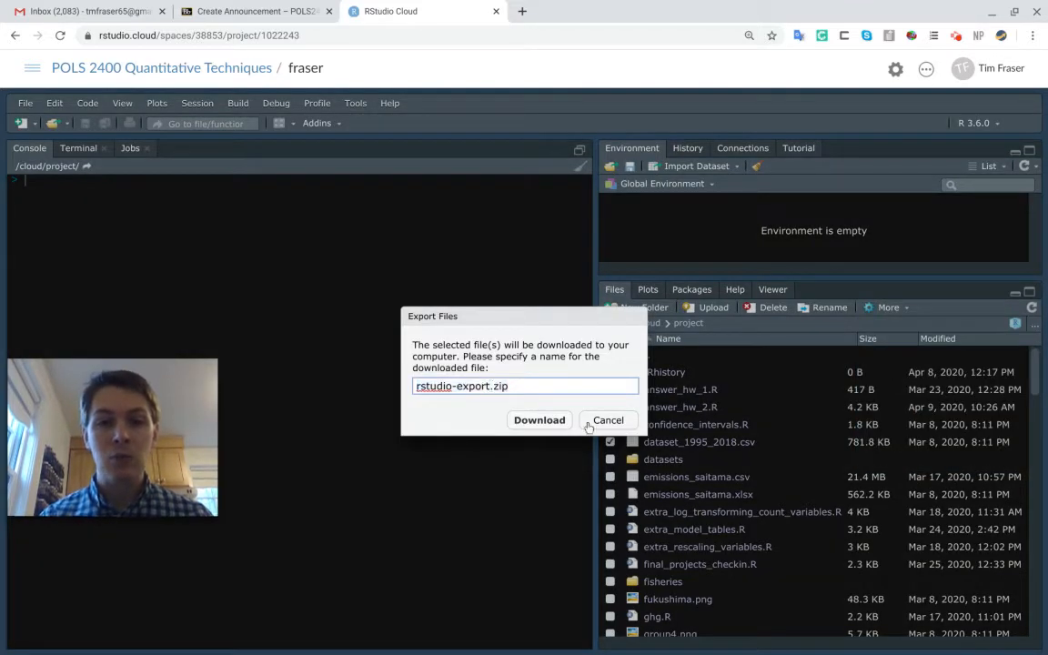
key(BackSpace)
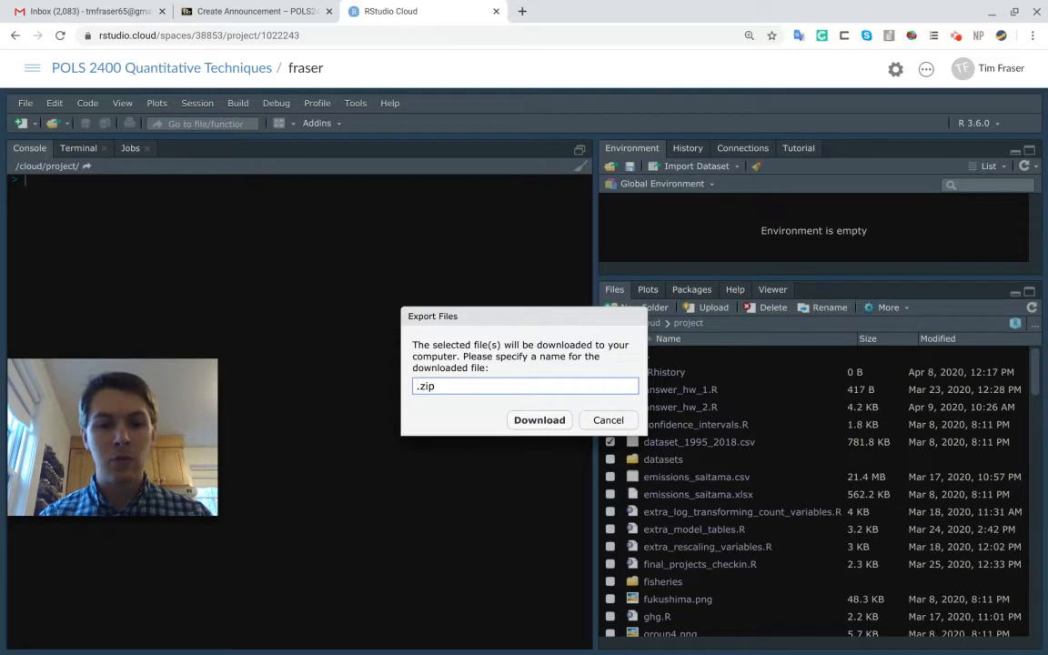
text(ex)
key(BackSpace)
key(BackSpace)
text(myr)
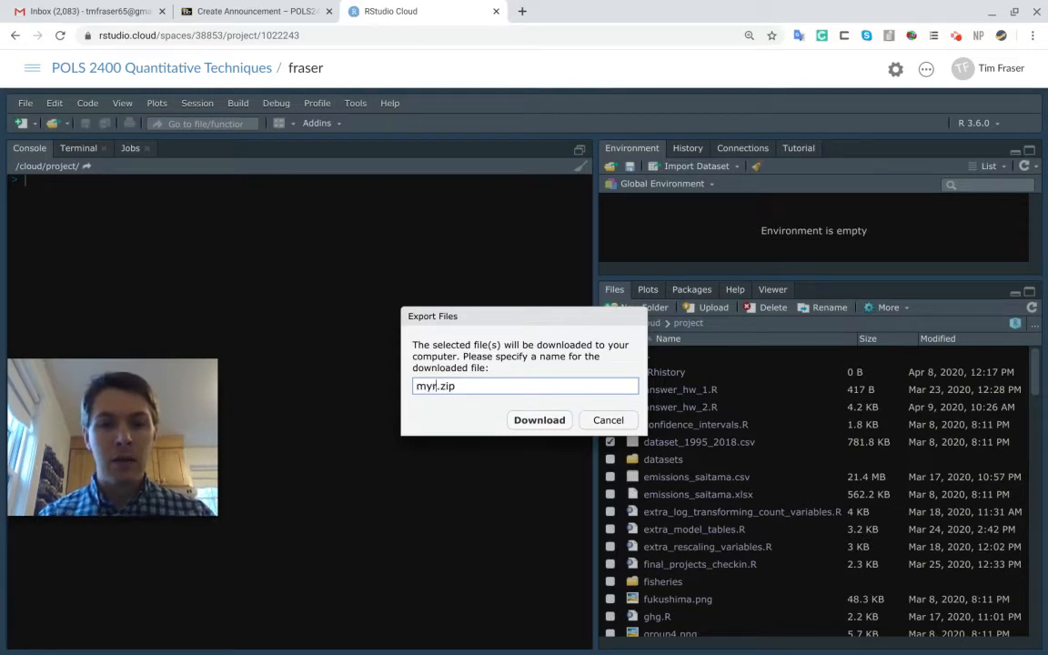
text(studioclo)
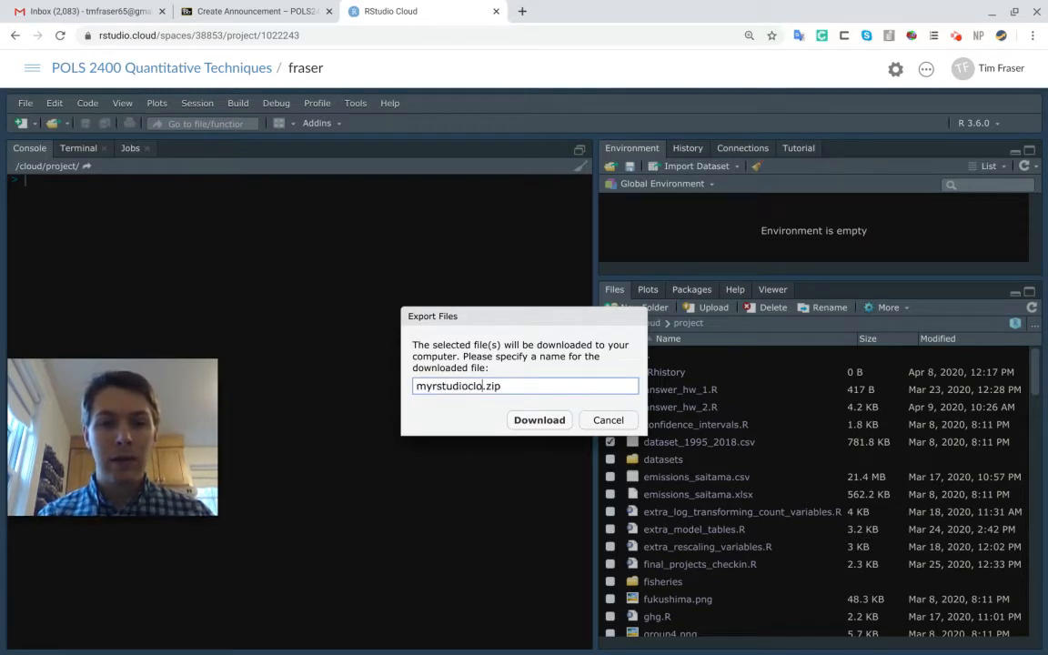
text(udfiles)
key(Return)
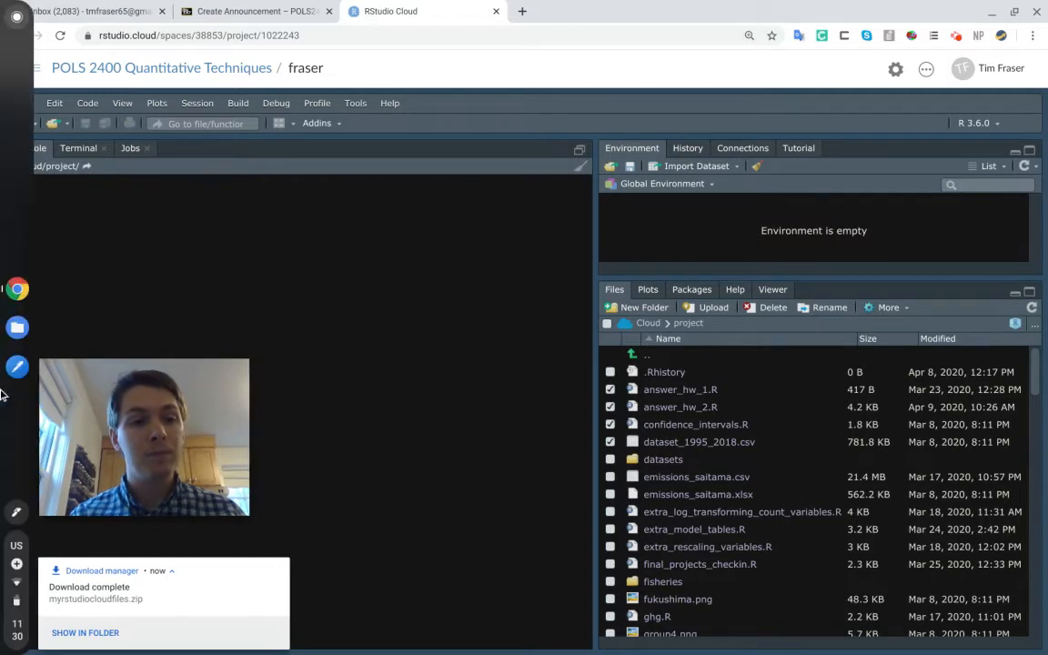
Switch to the Files app, examine the contents of myrstudiocloudfiles.zip in Downloads, then eject the archive and close the window
click(17, 327)
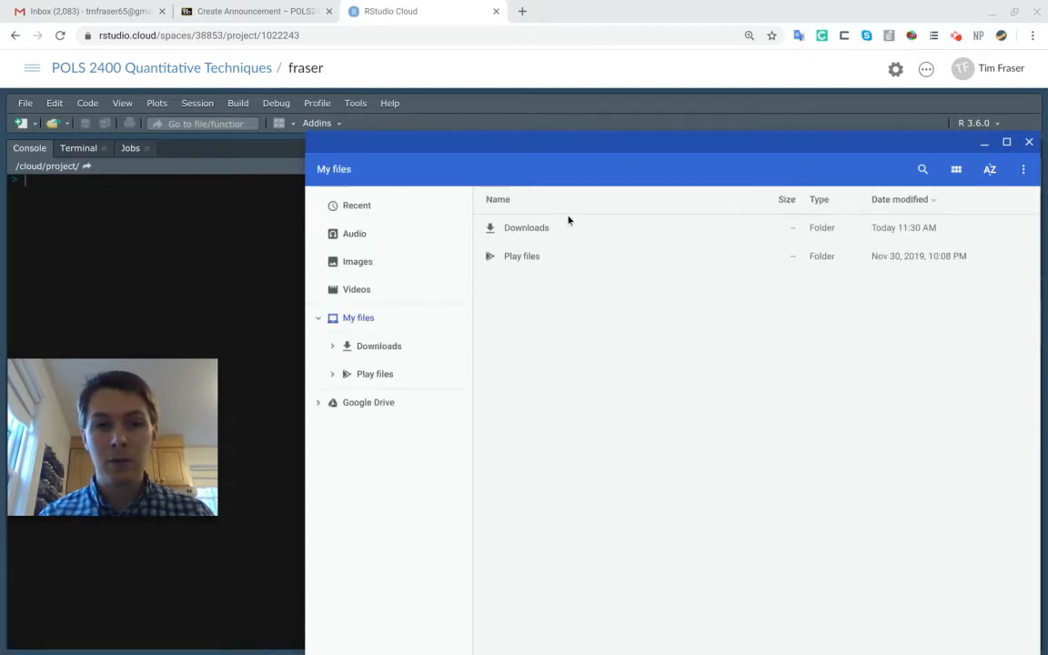
double_click(567, 228)
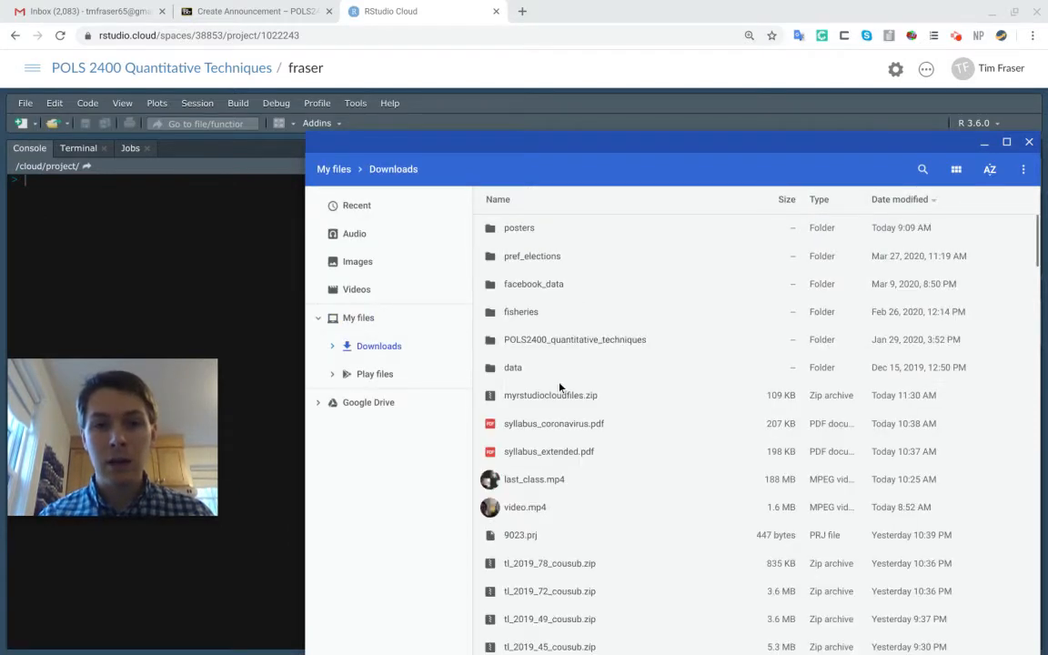
click(560, 401)
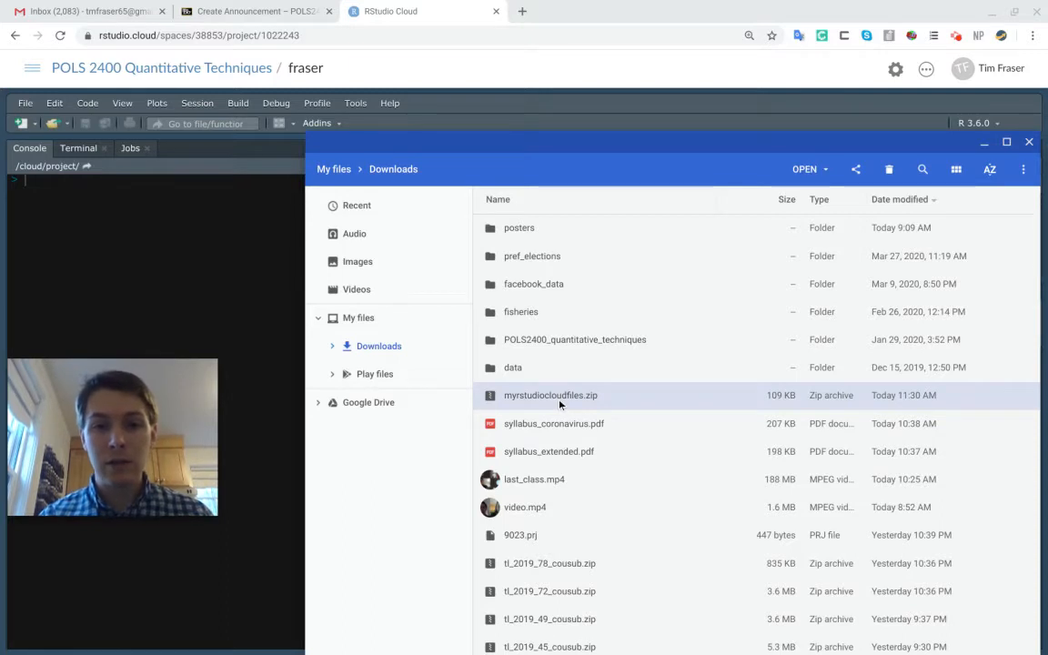
double_click(559, 401)
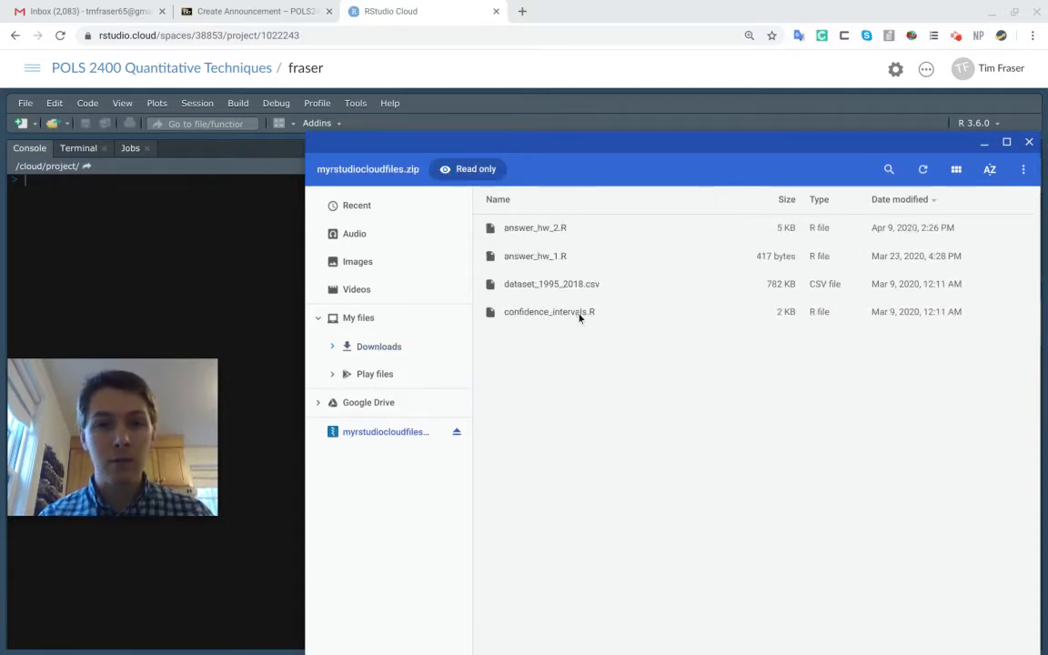
click(457, 431)
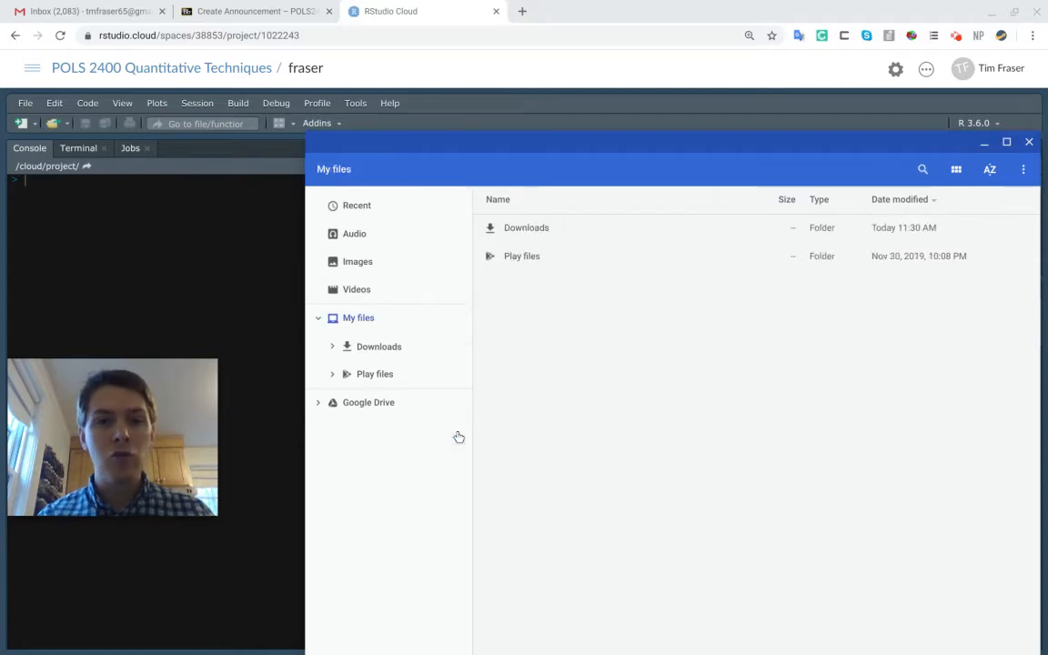
click(1029, 143)
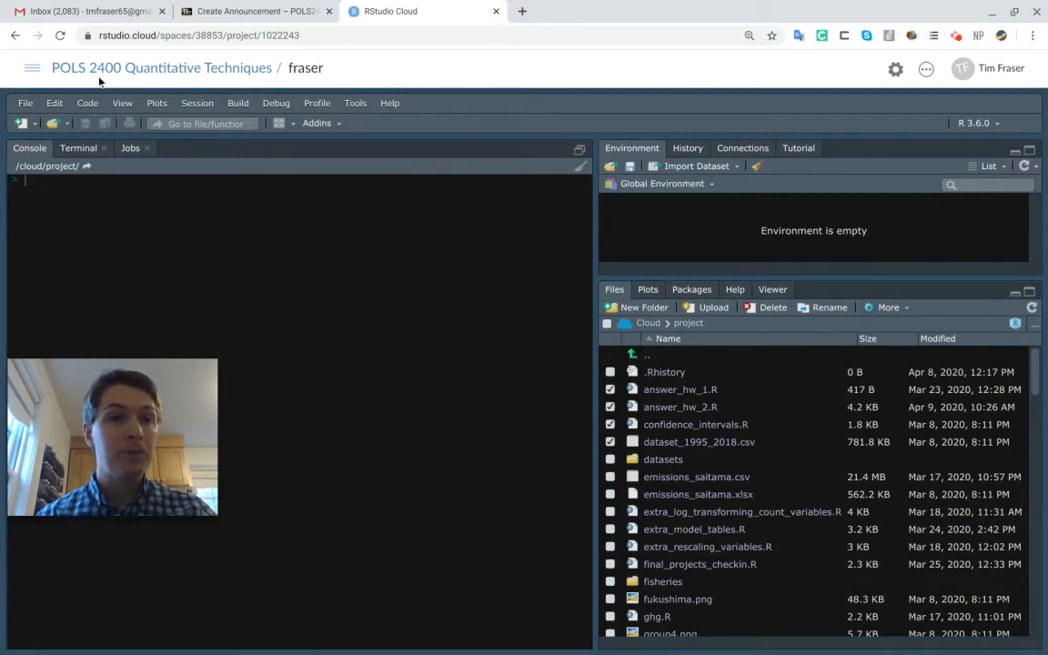
Go to Your Workspace and create a new blank project
click(32, 71)
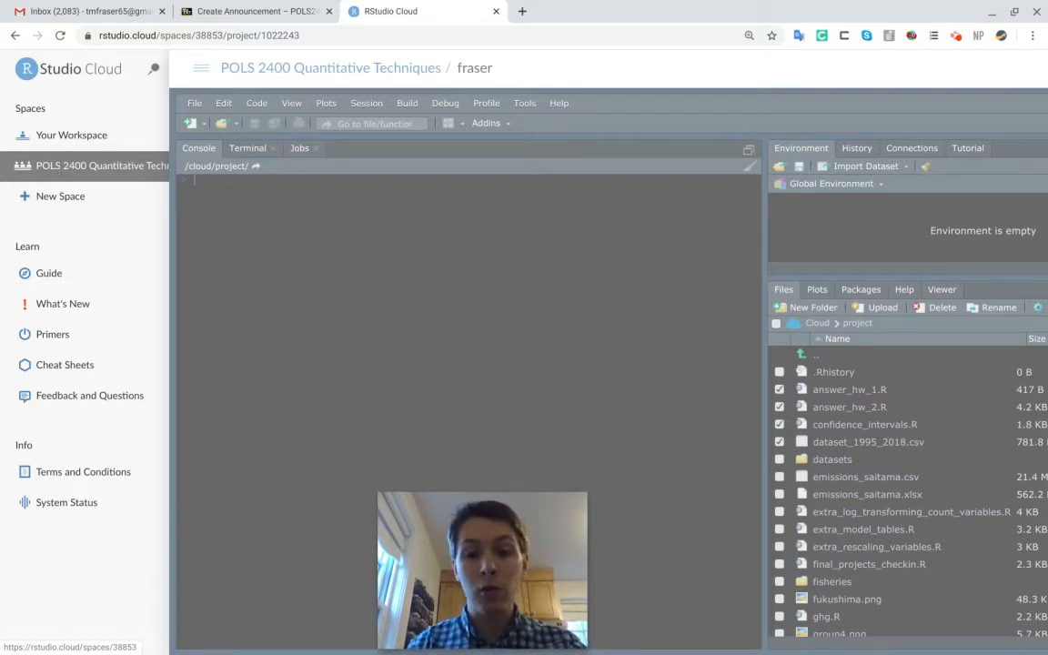
click(61, 135)
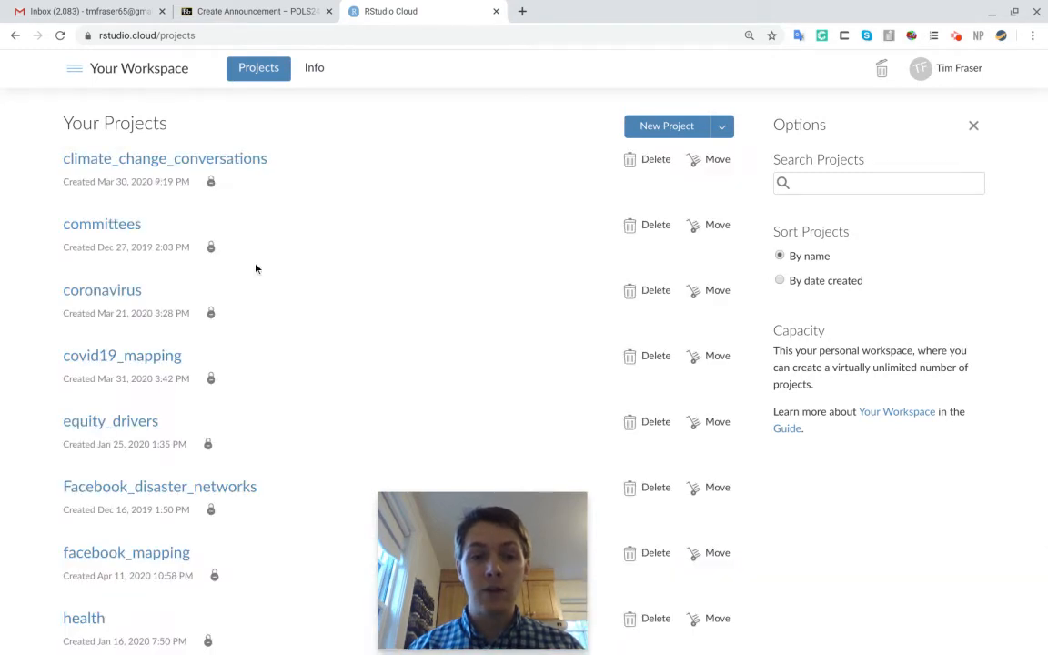
scroll(256, 268, down, 7)
scroll(256, 268, up, 7)
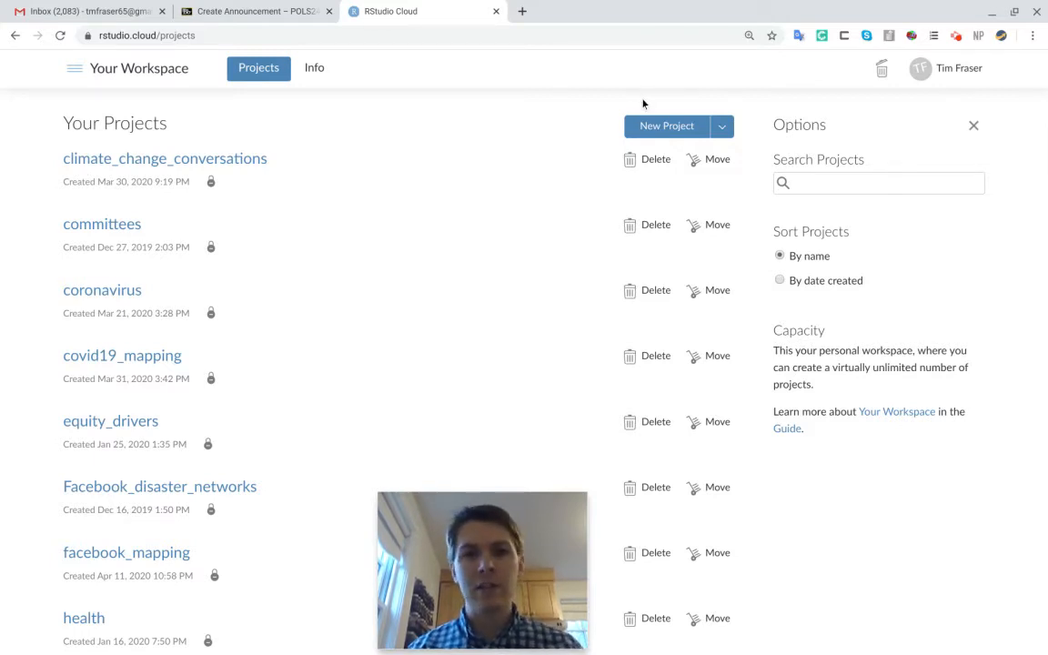
click(724, 127)
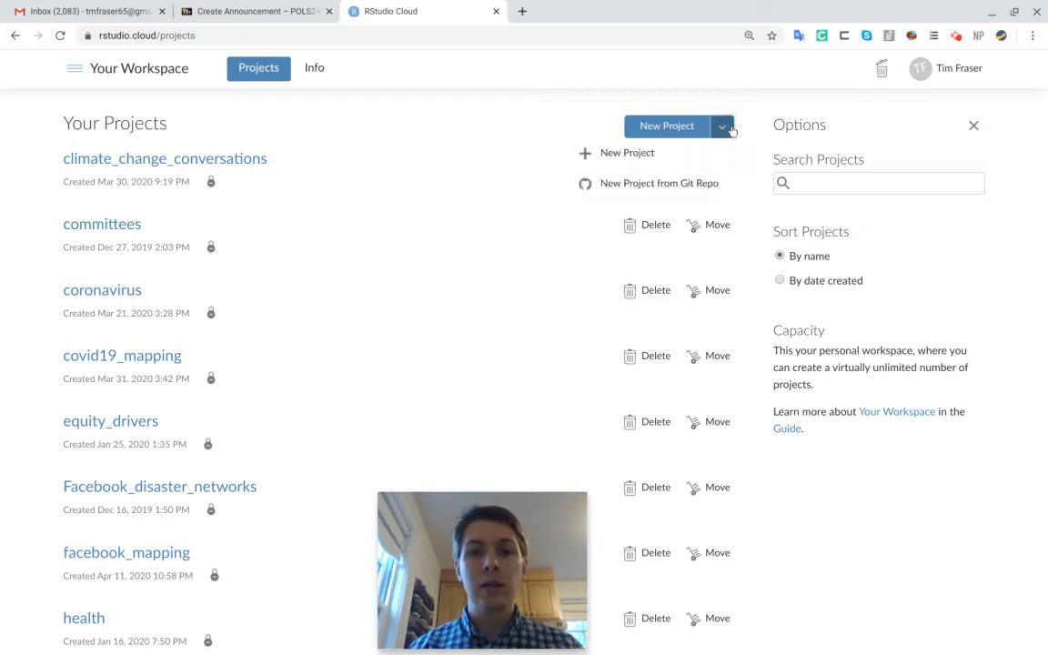
click(676, 159)
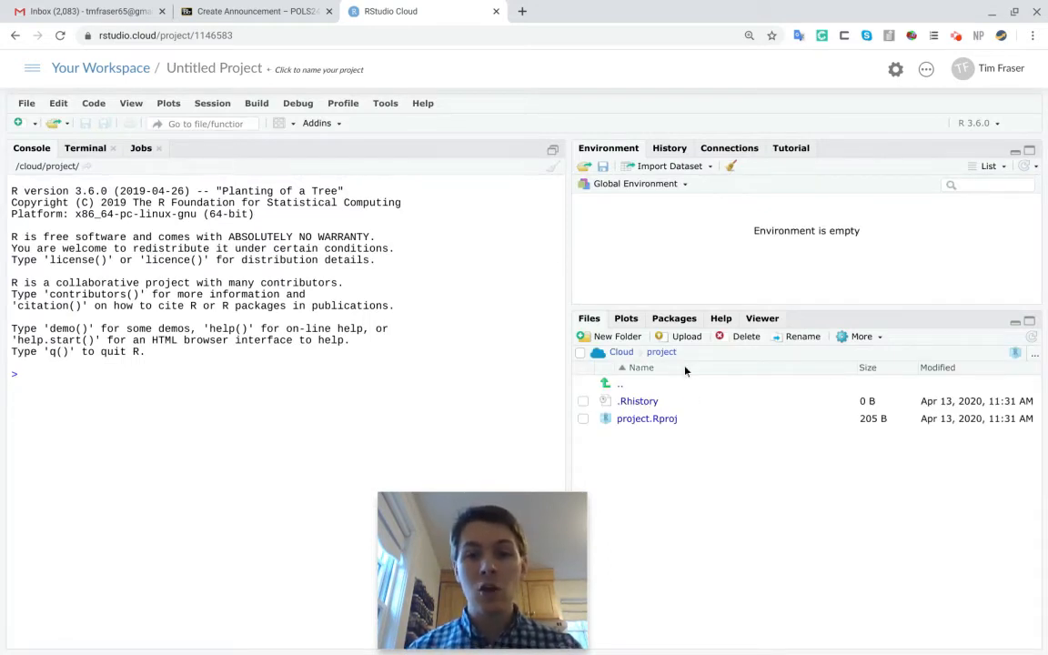
drag(542, 495, 264, 508)
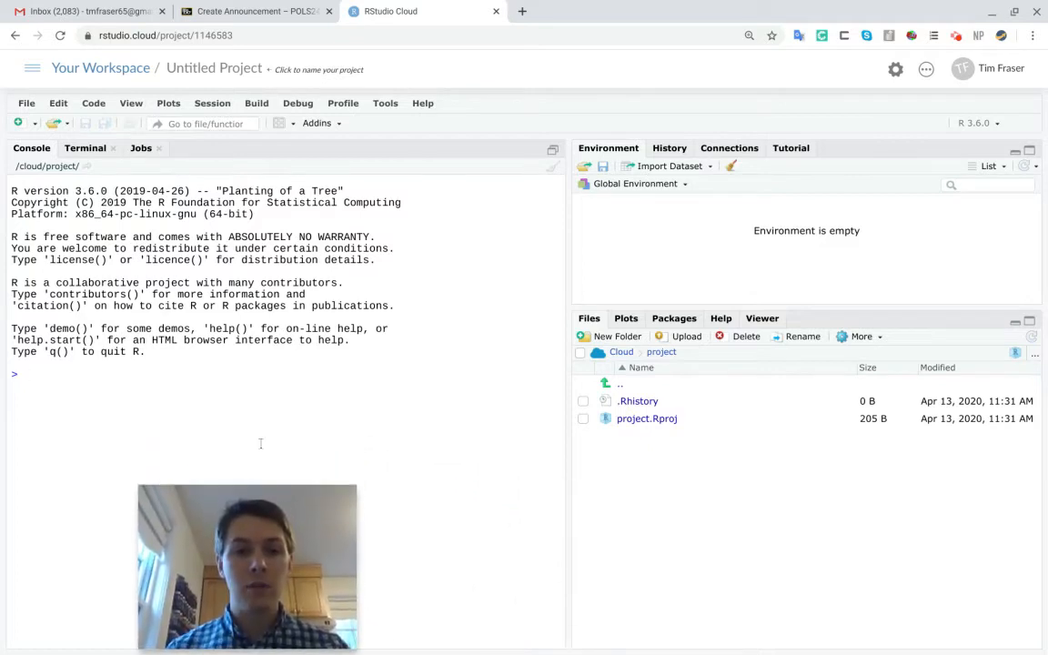
click(687, 338)
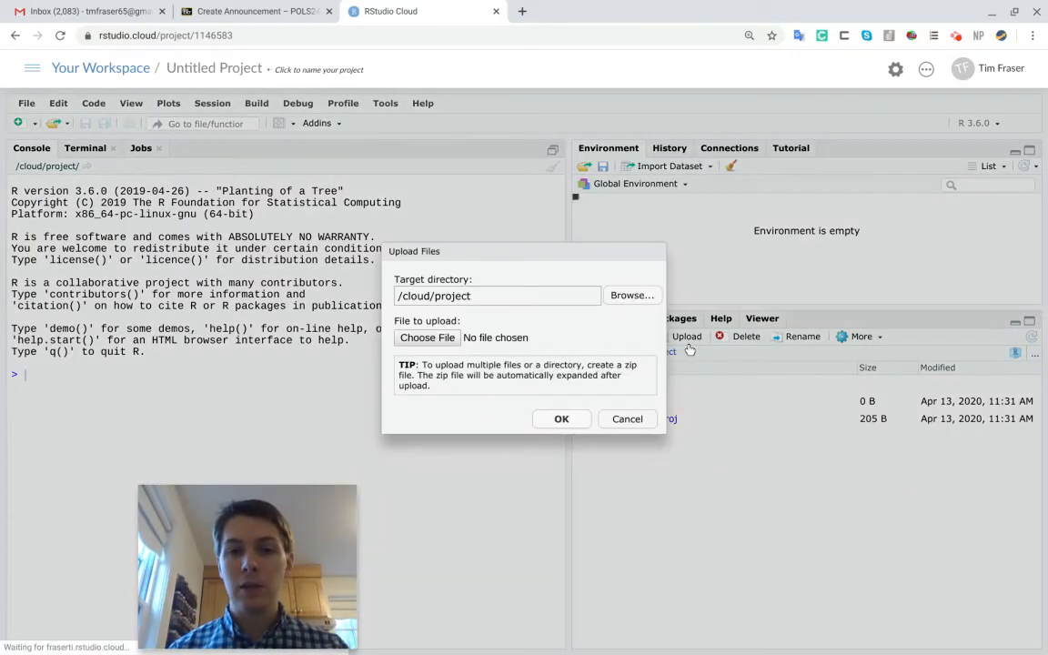
click(627, 418)
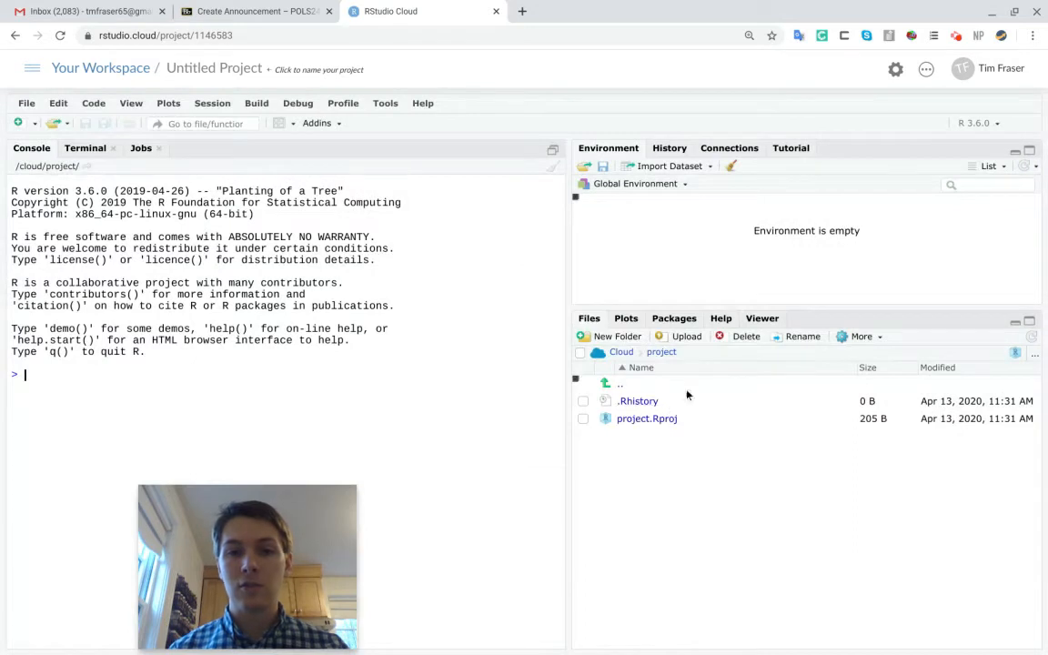
Upload myrstudiocloudfiles.zip from Downloads into the project directory /cloud/project
click(687, 338)
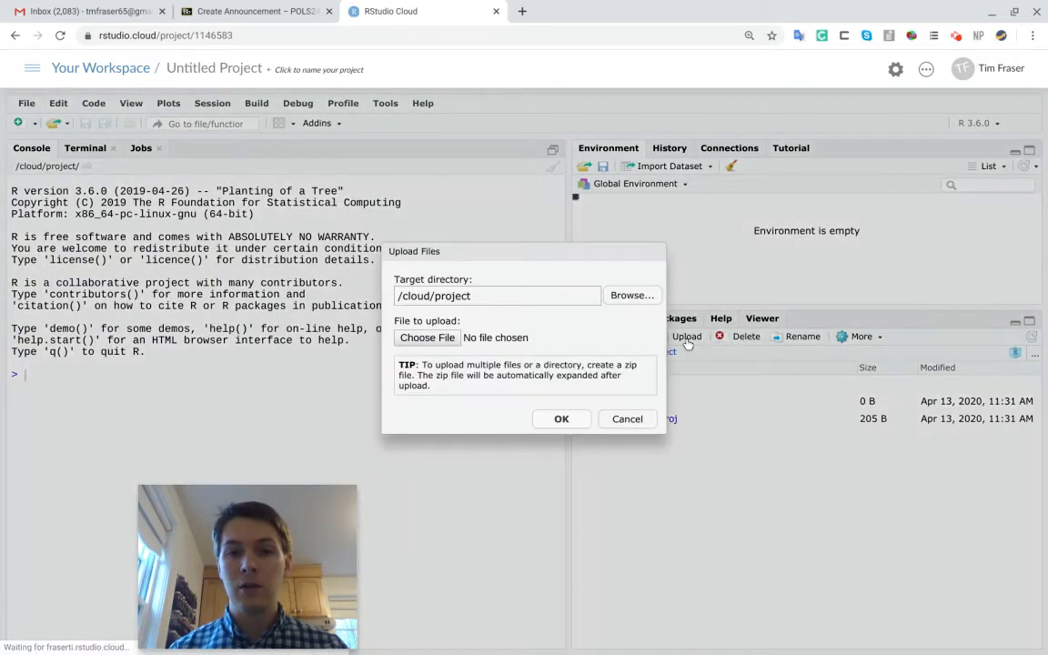
click(442, 344)
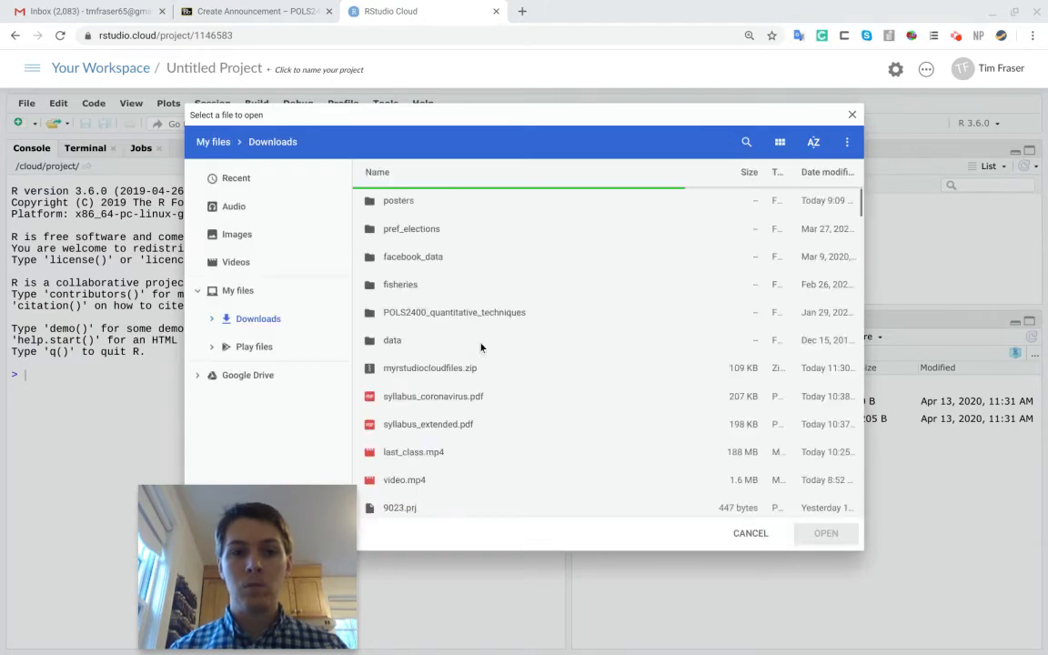
click(458, 373)
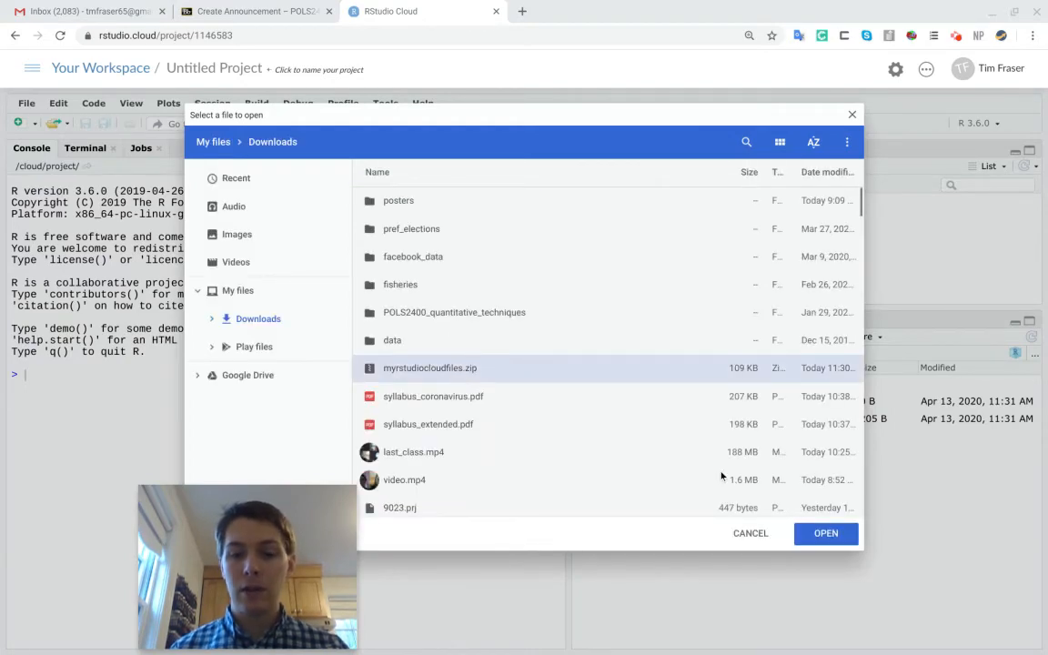
key(Return)
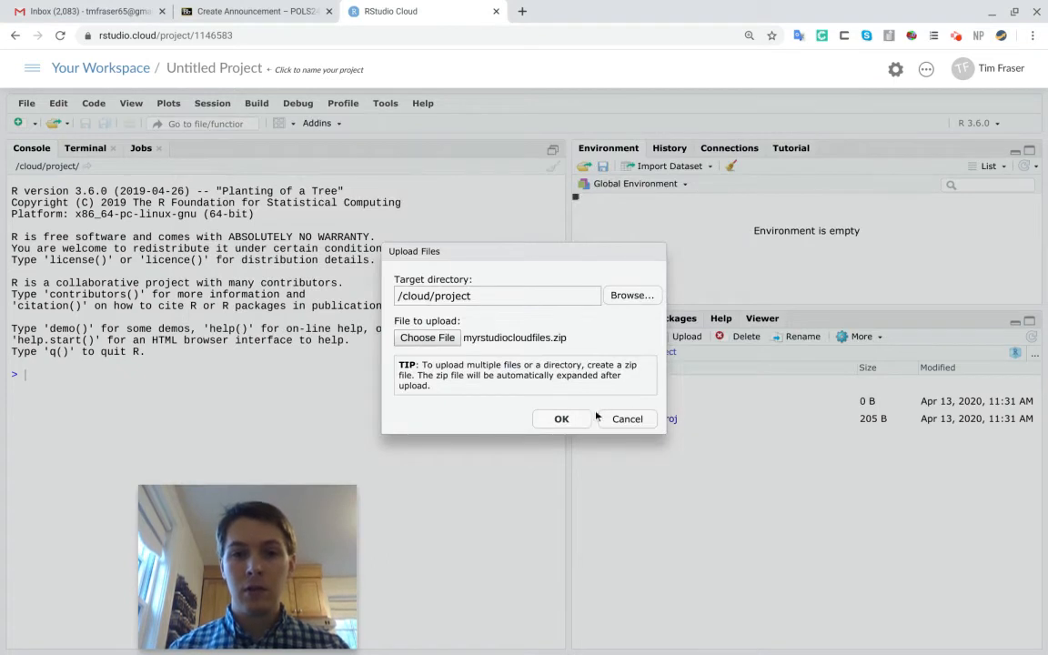
click(562, 420)
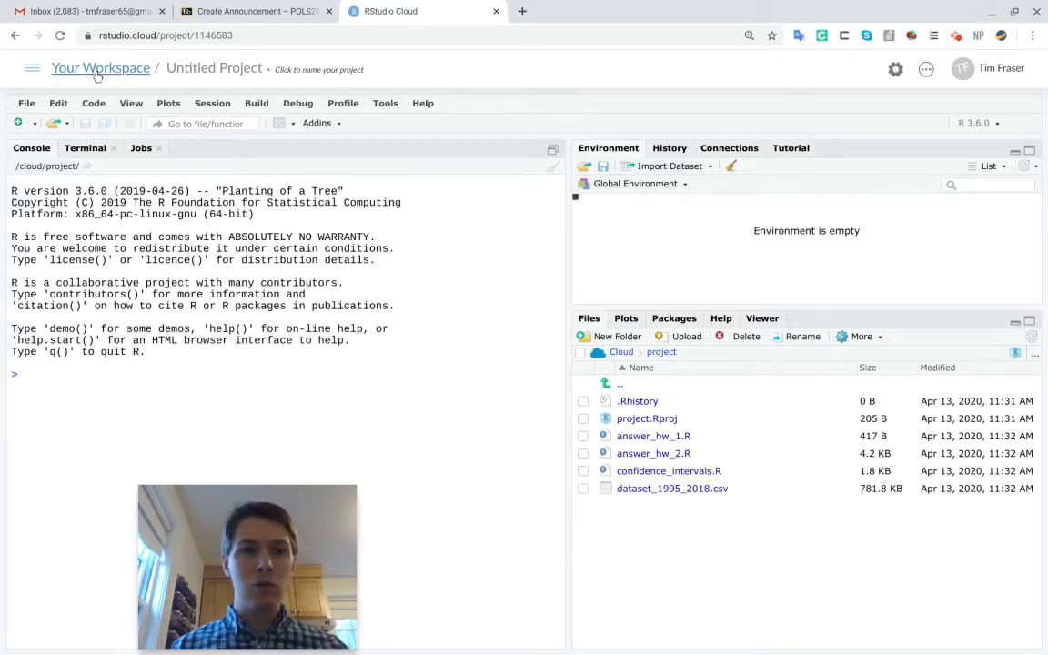
Name the untitled project mygreatnewproject
click(194, 68)
text(my)
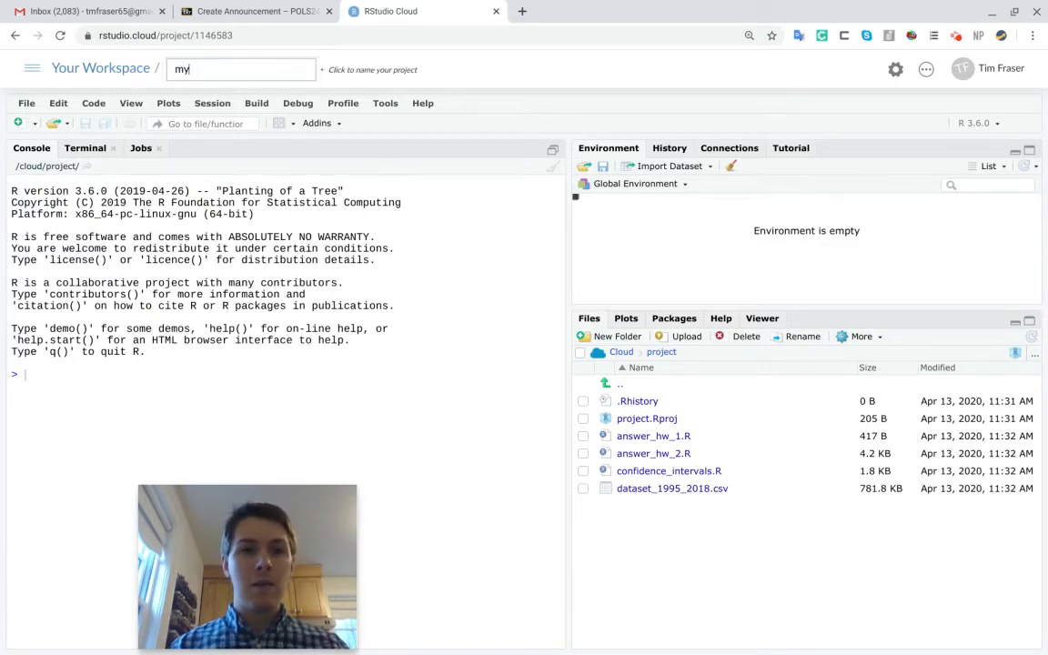
text(greatnewproject)
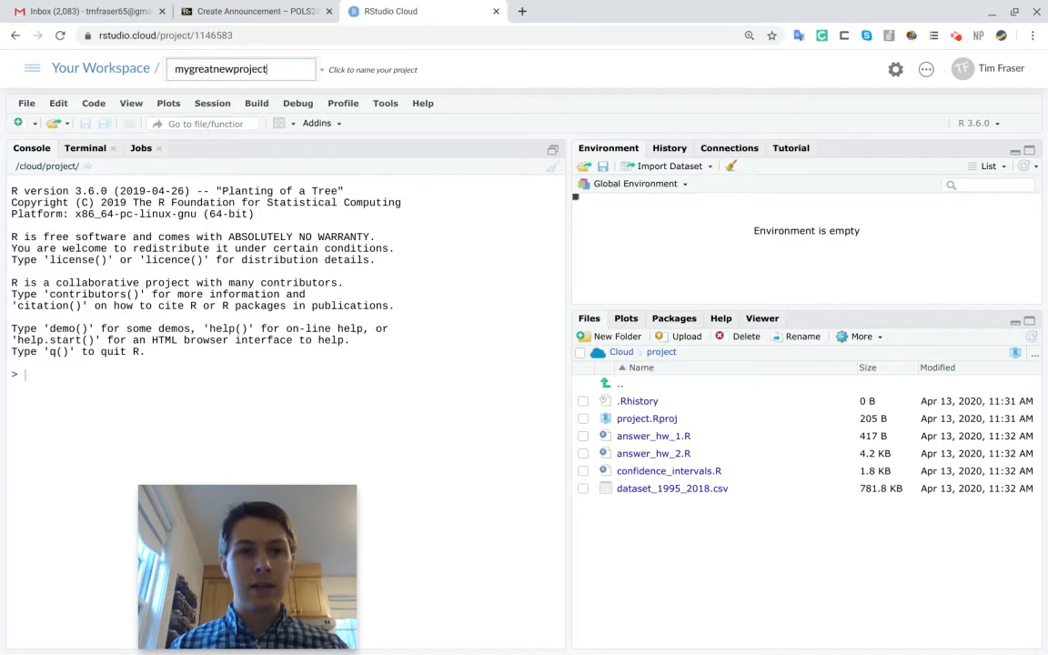
key(Return)
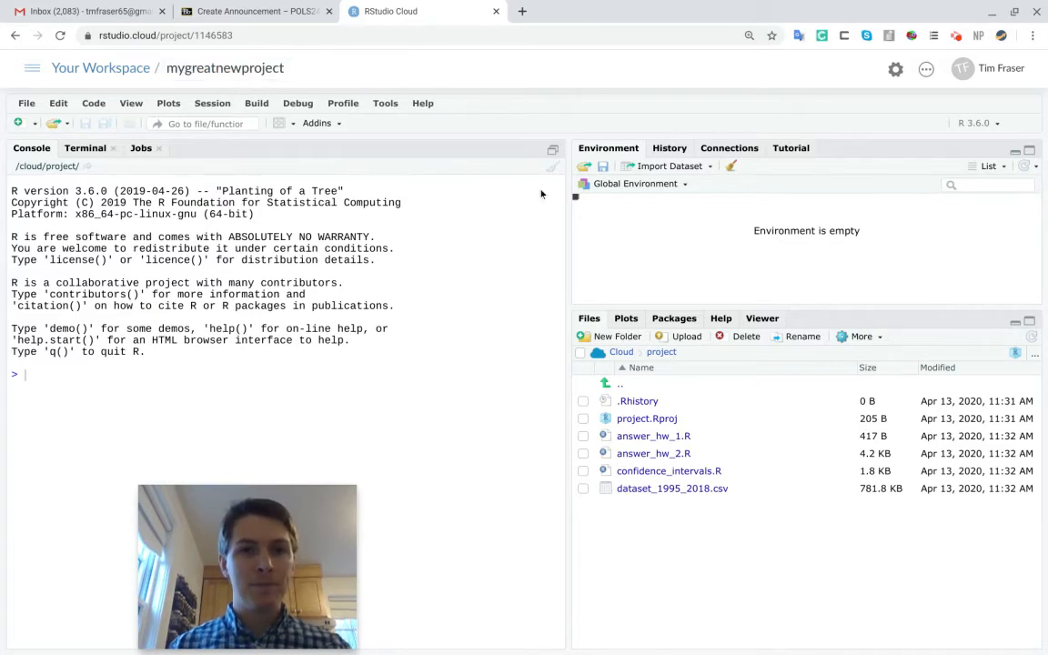
Clear the console and apply the Dracula editor theme in the global appearance options
key(ctrl+l)
click(383, 103)
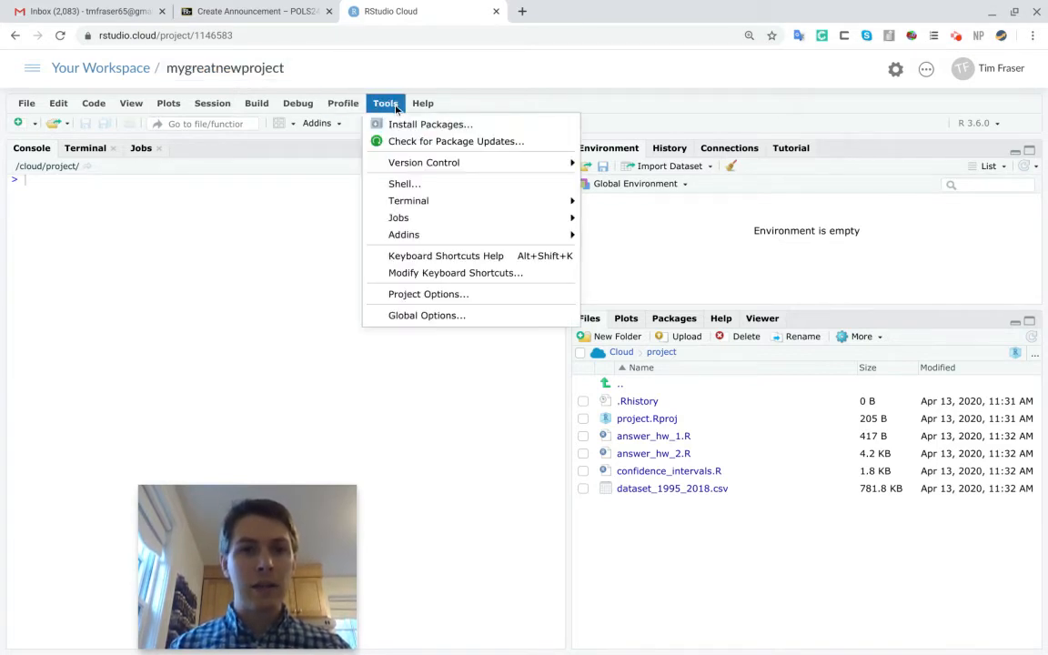
click(423, 315)
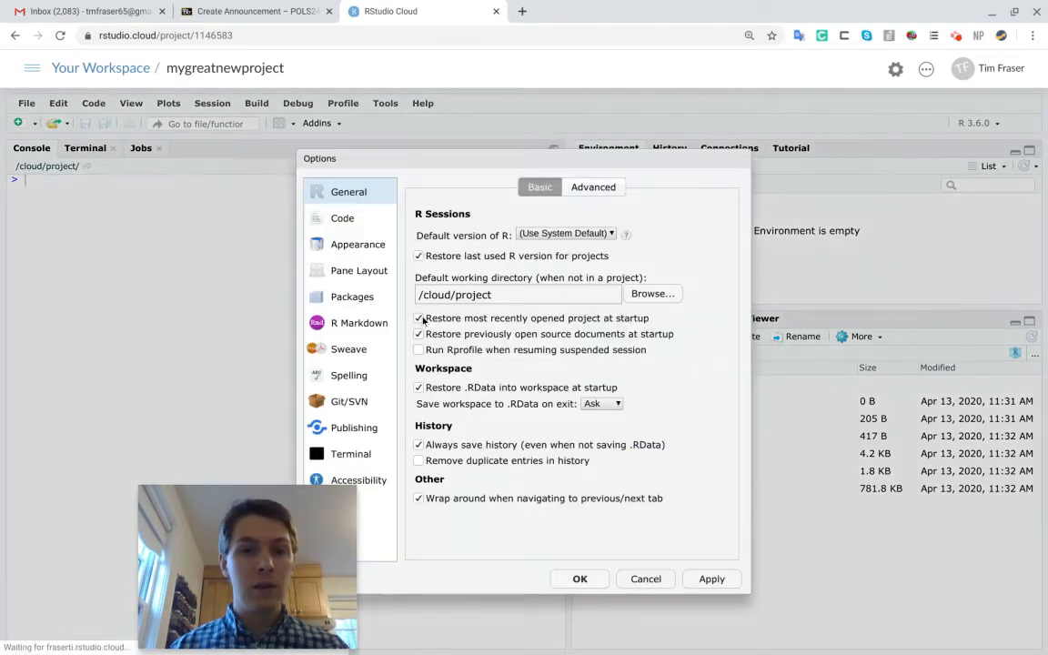
click(359, 271)
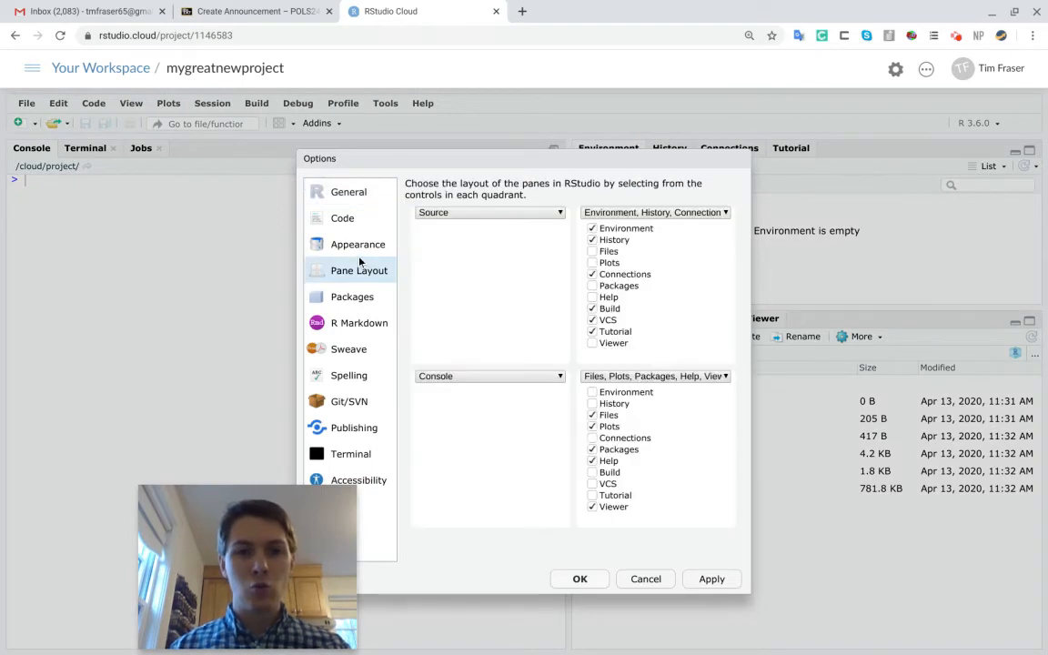
click(346, 244)
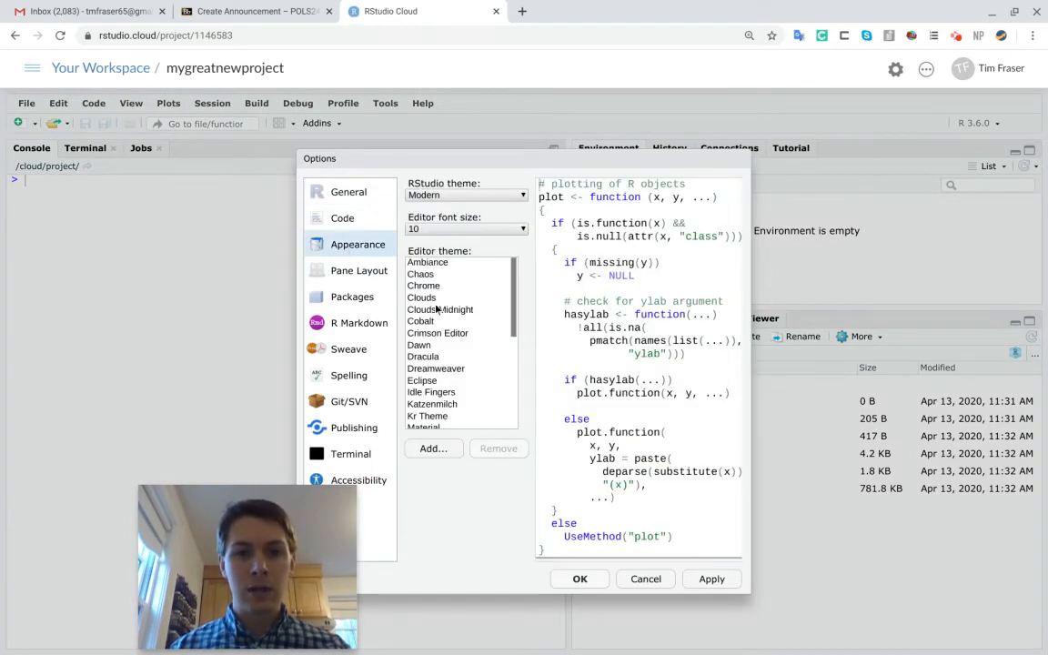
click(440, 358)
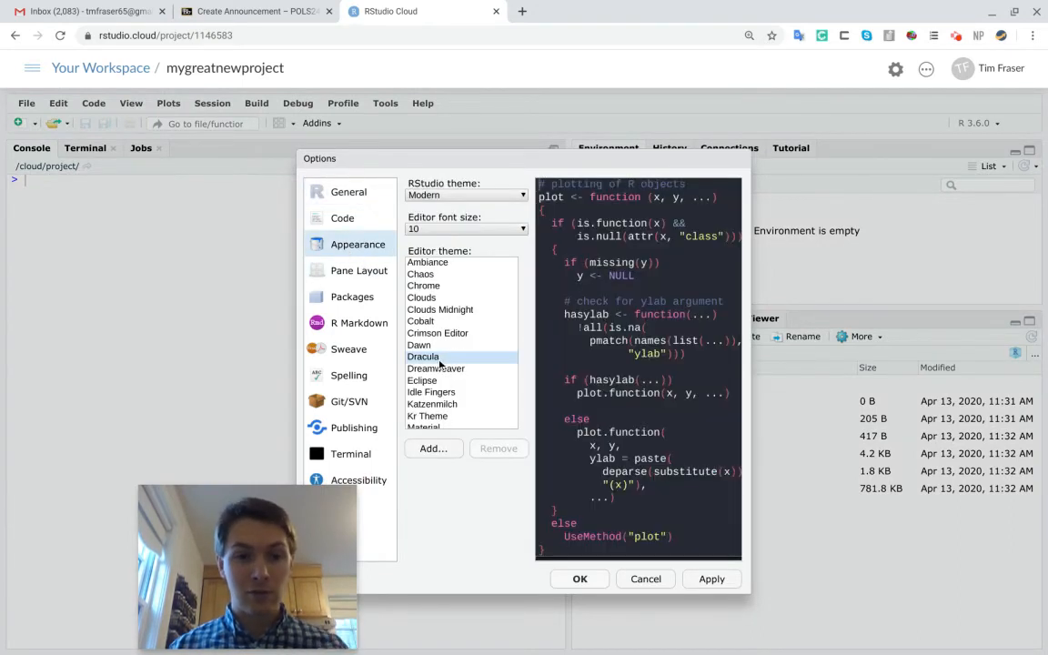
click(578, 580)
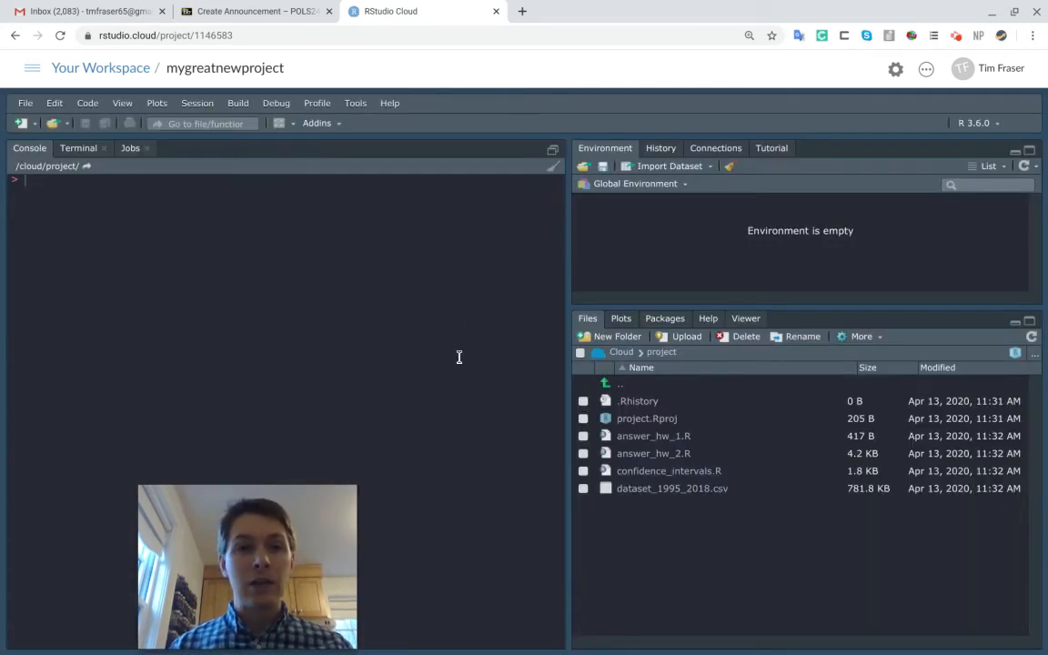
Create a new R script, write library(tidyverse) on line 5 after four blank lines, and run that line
click(27, 125)
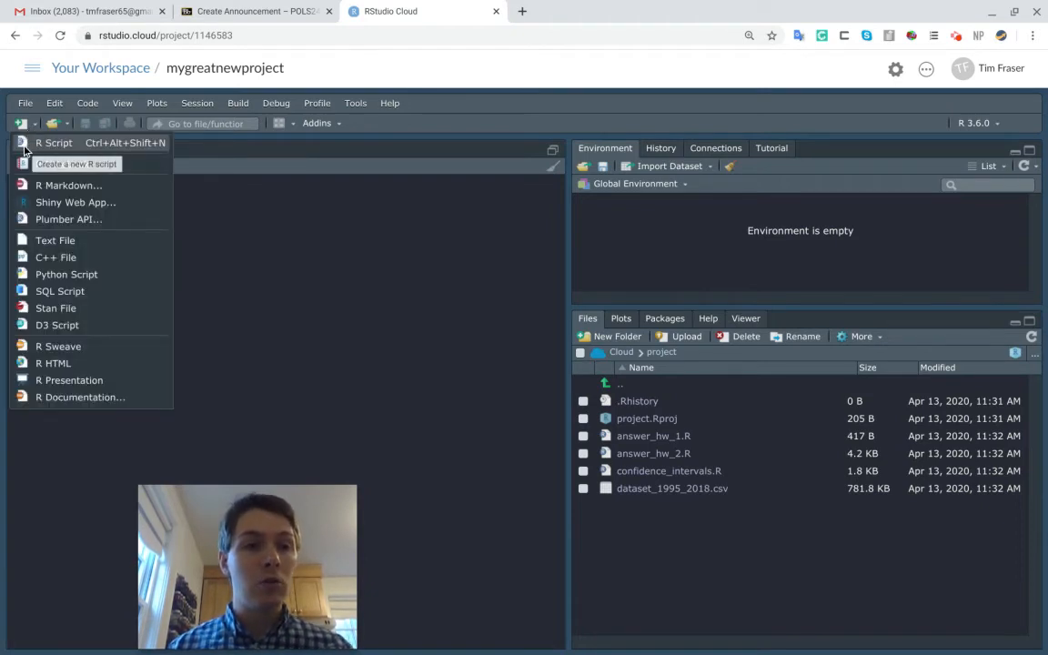
click(27, 145)
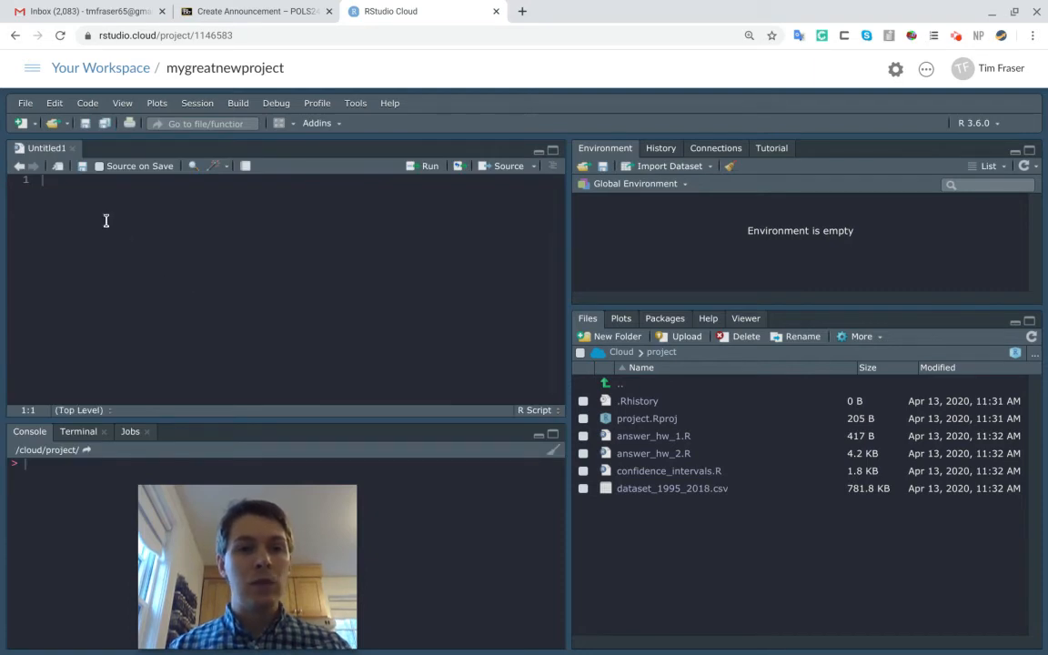
key(Return)
key(Return)
key(Return)
key(Return)
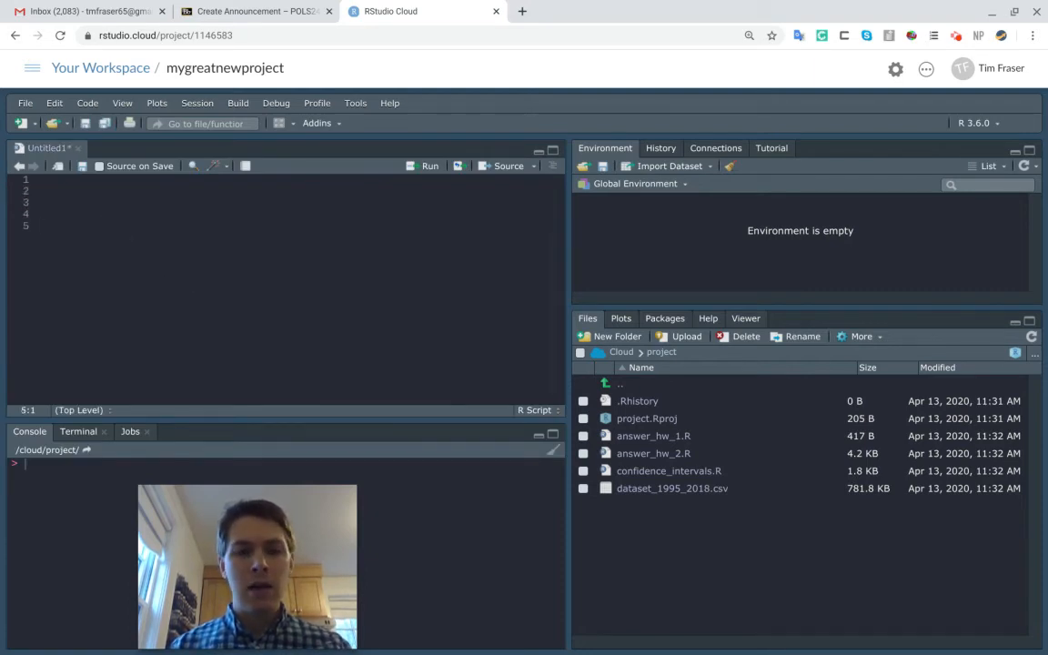
text(li)
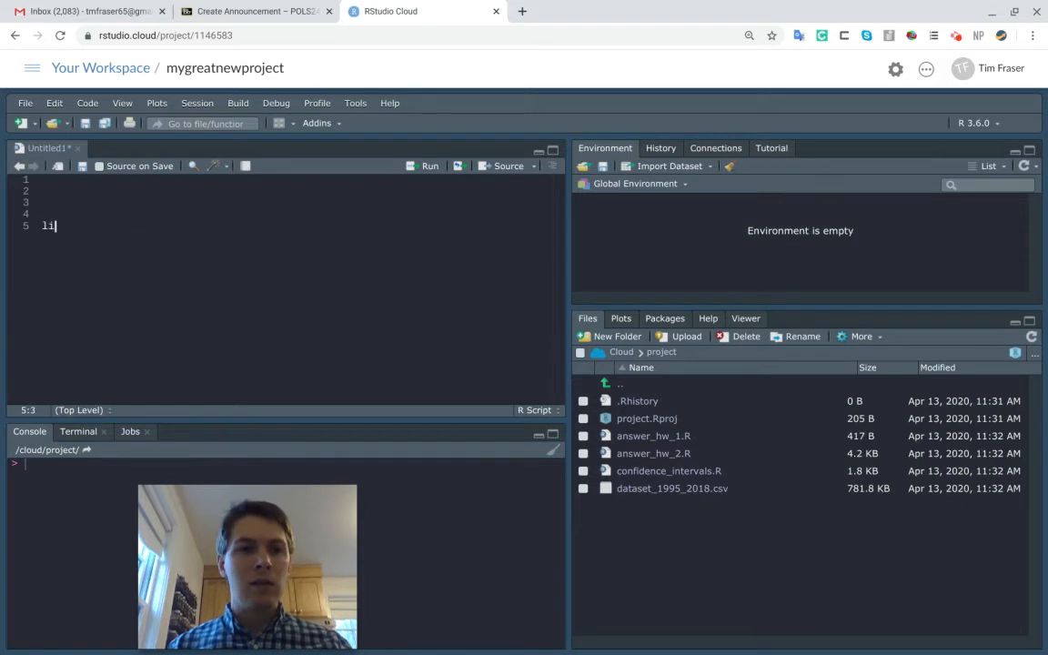
text(brary(tidyverse)
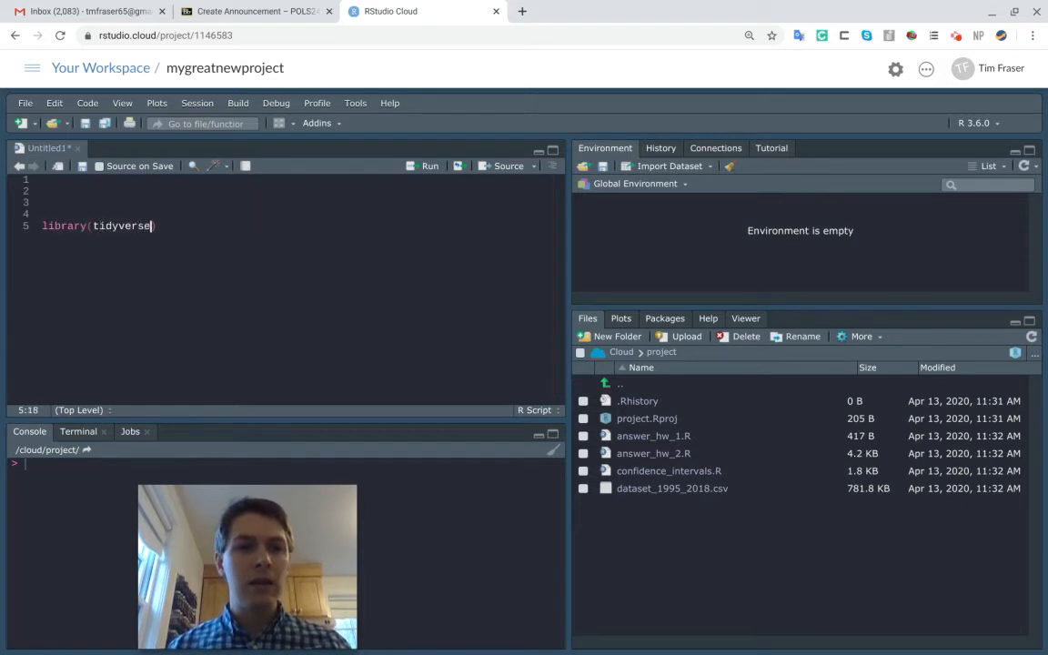
key(ctrl+Return)
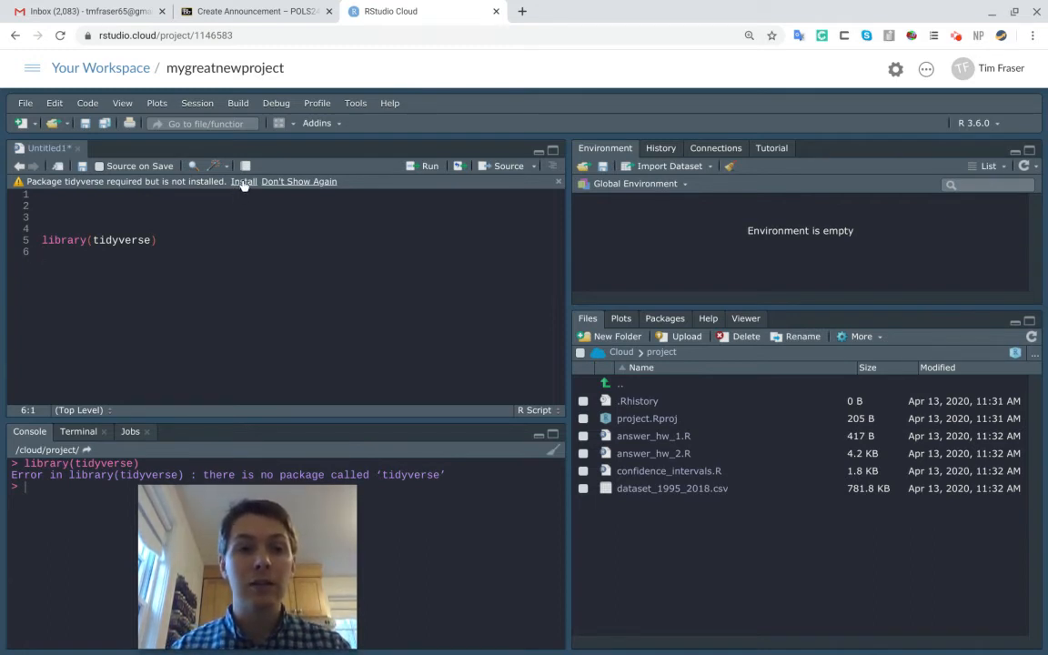
Write install.packages("tidyverse") on line 7 of the script and run it
key(Return)
text(inst)
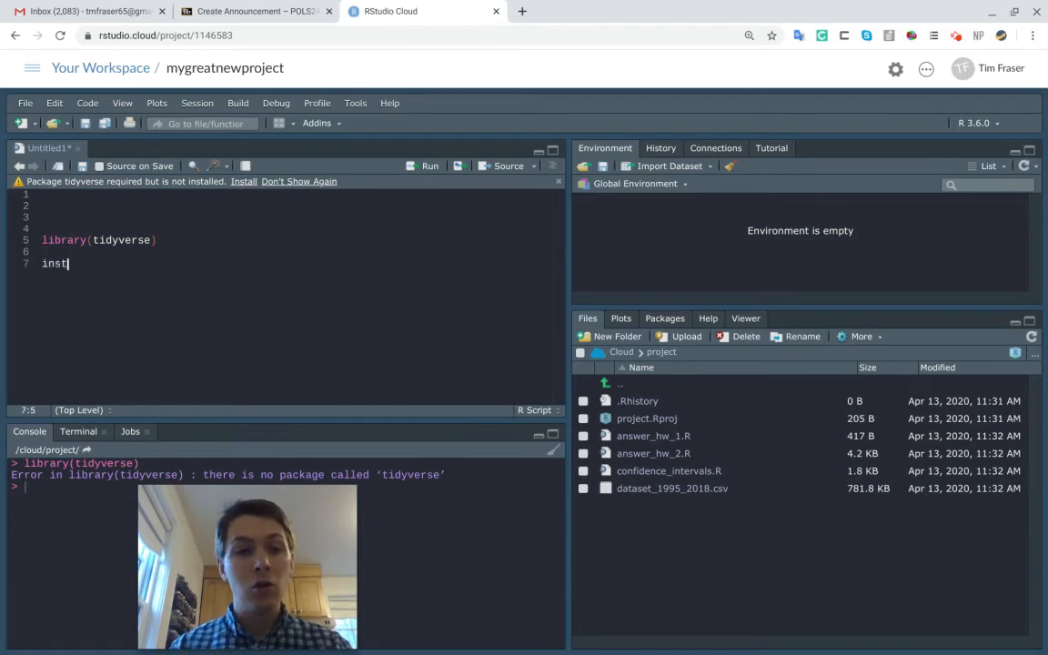
text(all.pack)
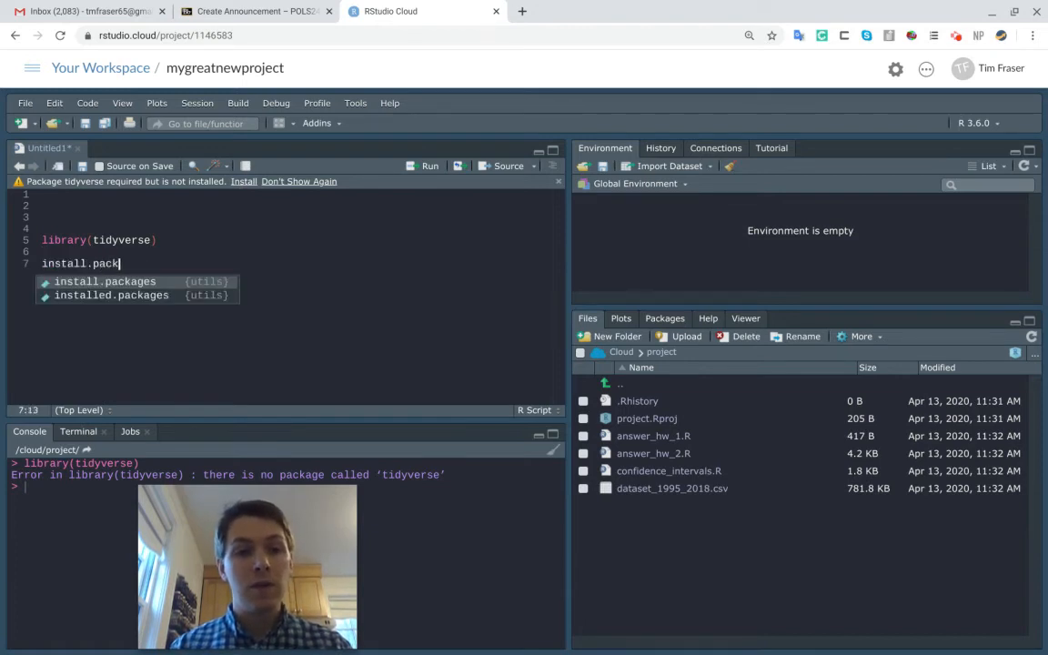
text(ages("tidyverse)
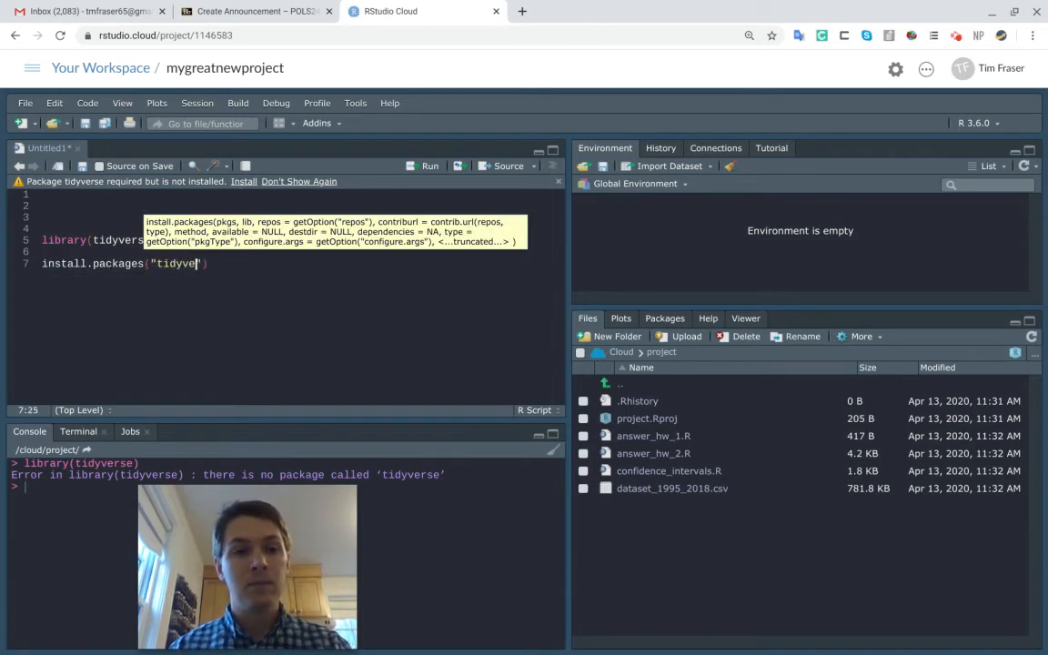
key(ctrl+Return)
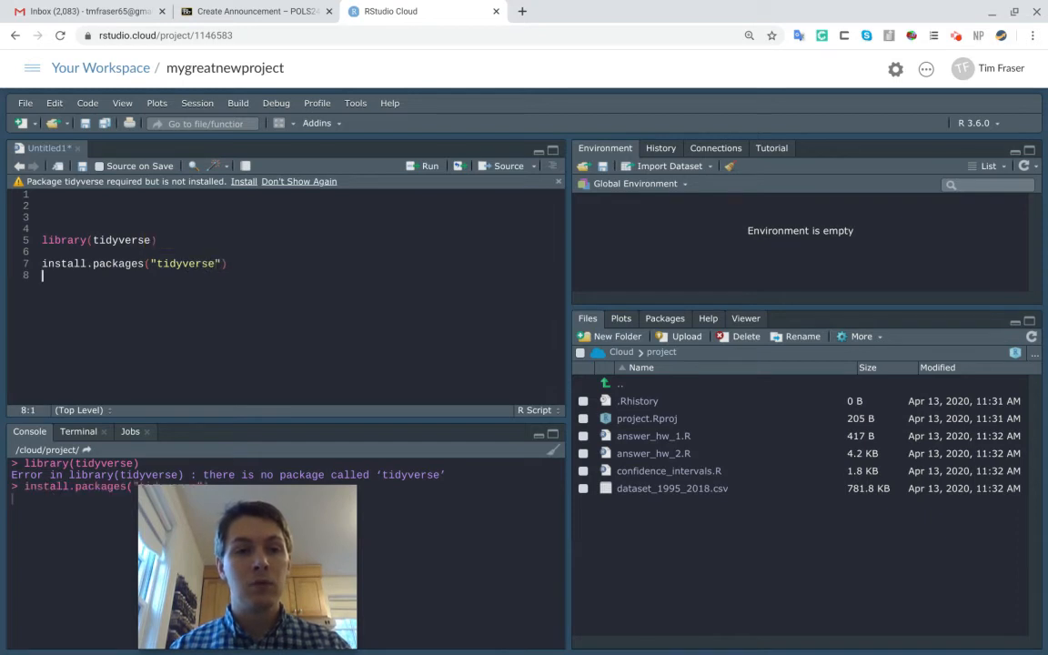
Add two install.packages("") calls with empty package names on lines 8 and 9 of the script
text(install.pa)
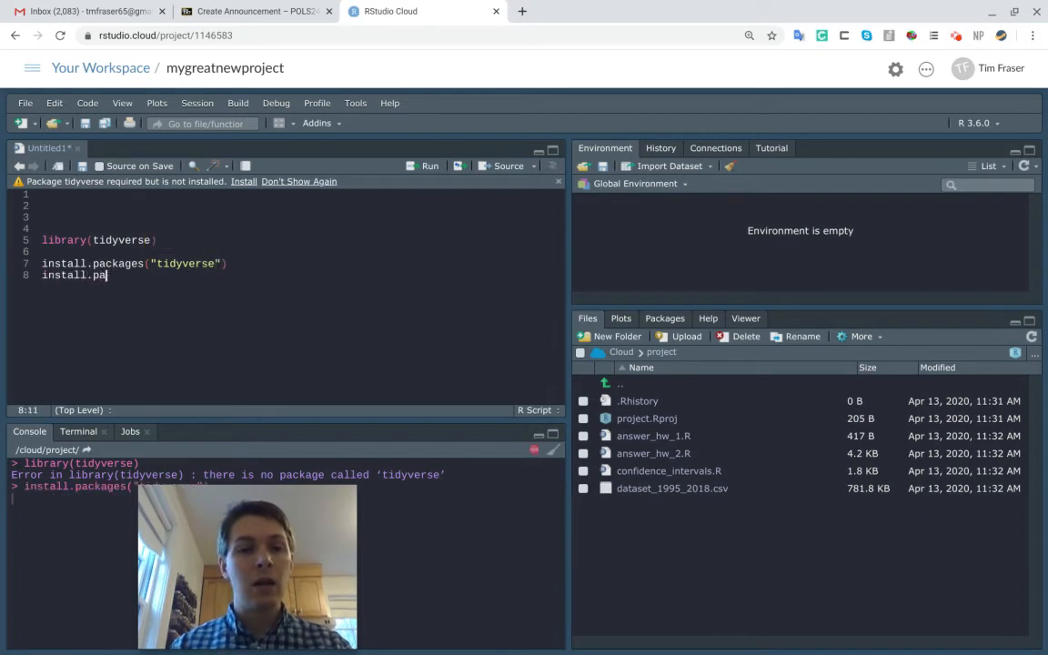
text(ckages(")
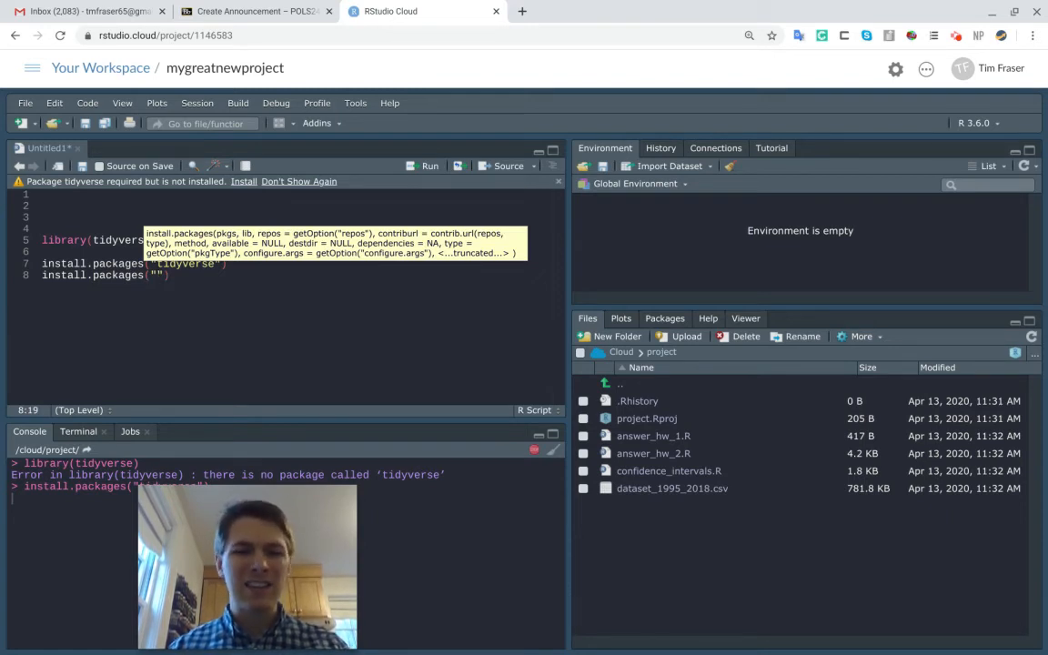
click(215, 283)
key(Return)
text(n)
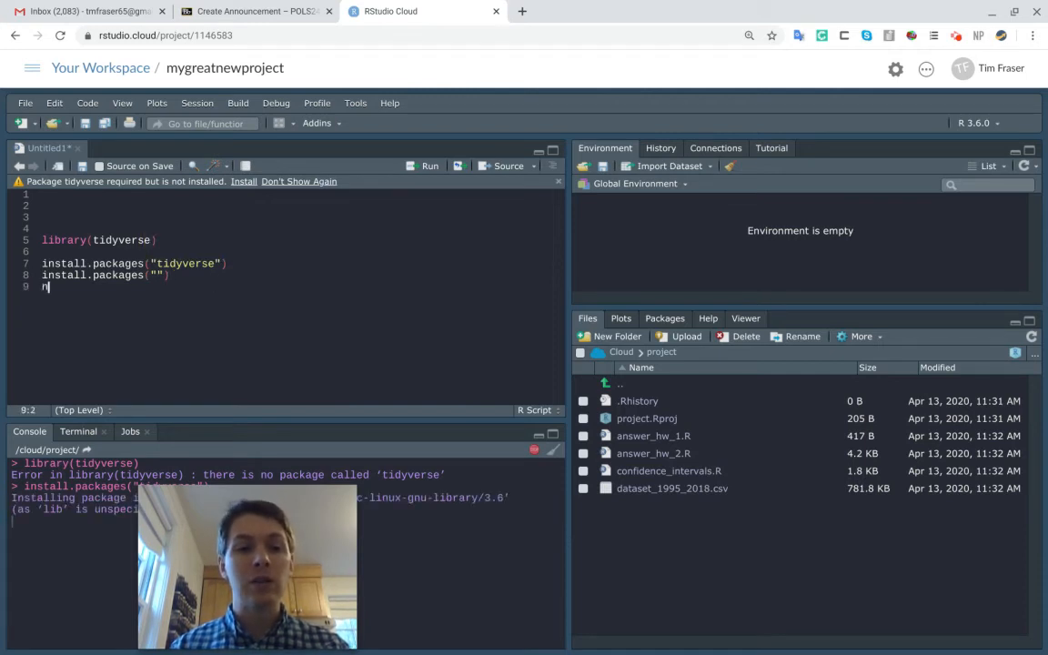
text(nstall.package)
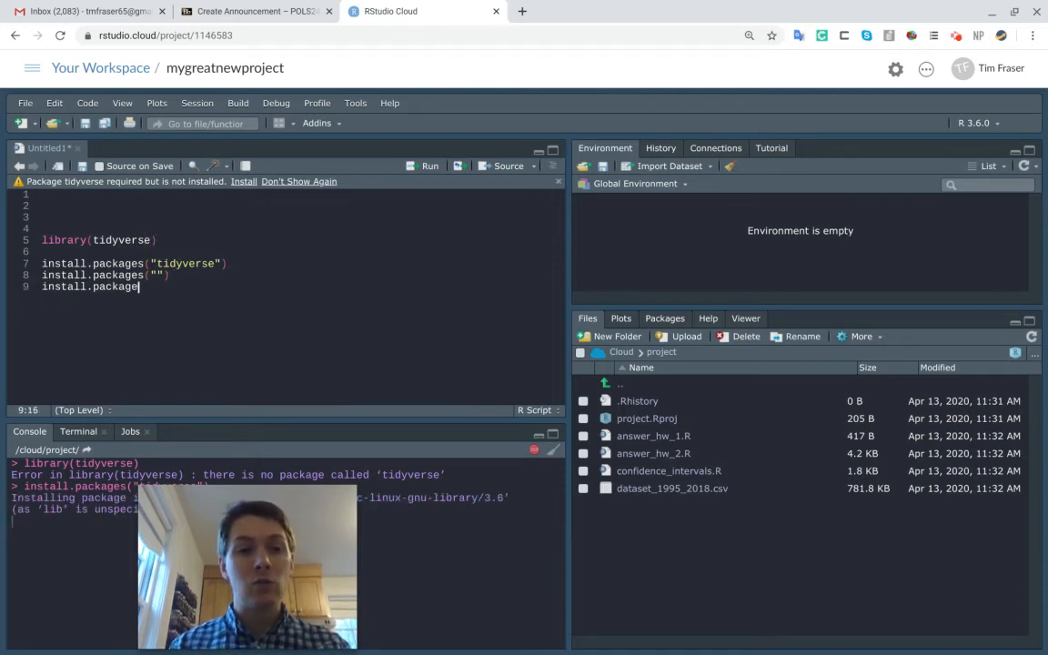
text(s(")
Fill in "car" as the package name on line 8 and append the comment "# This gives me the vif function"
key(Up)
text(car)
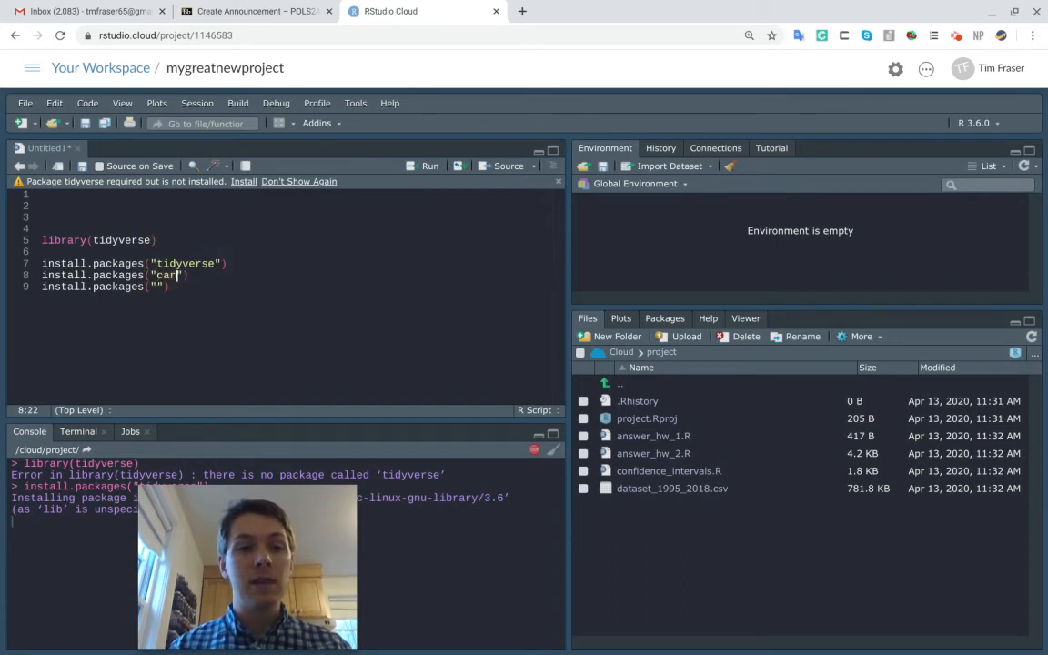
text(") )
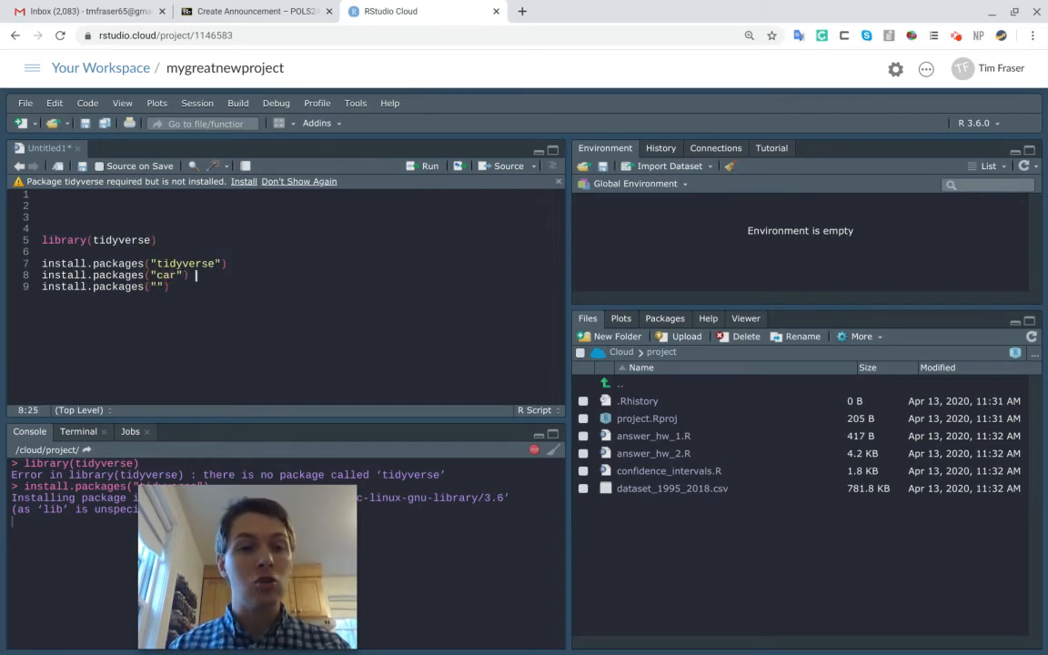
text(# This givs me)
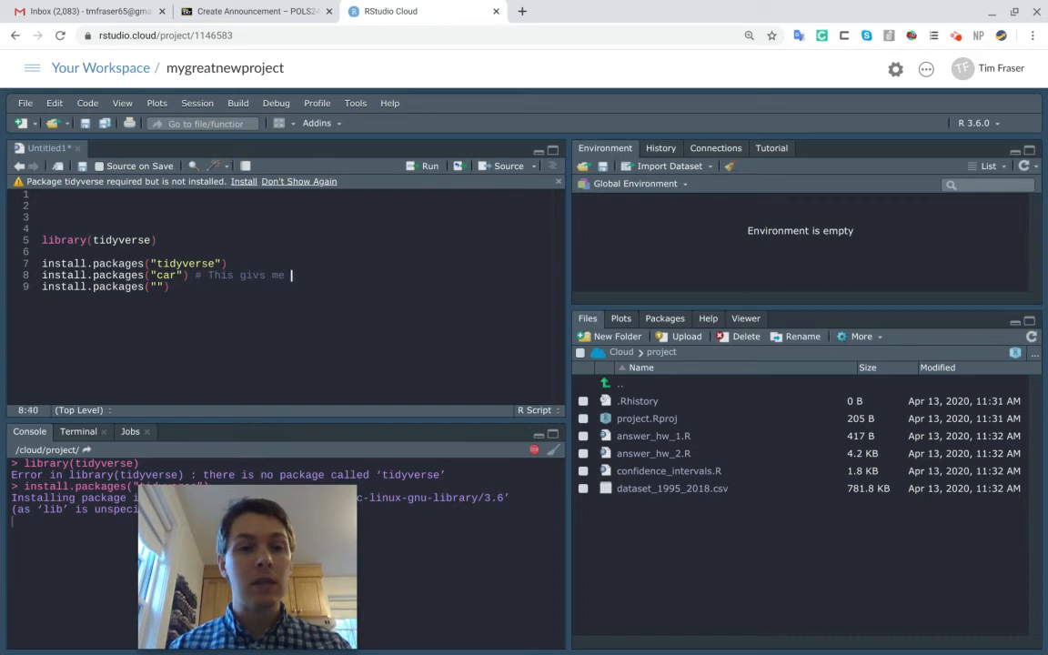
key(Left)
key(Left)
key(Left)
key(Left)
key(Left)
text(e)
key(End)
text(the )
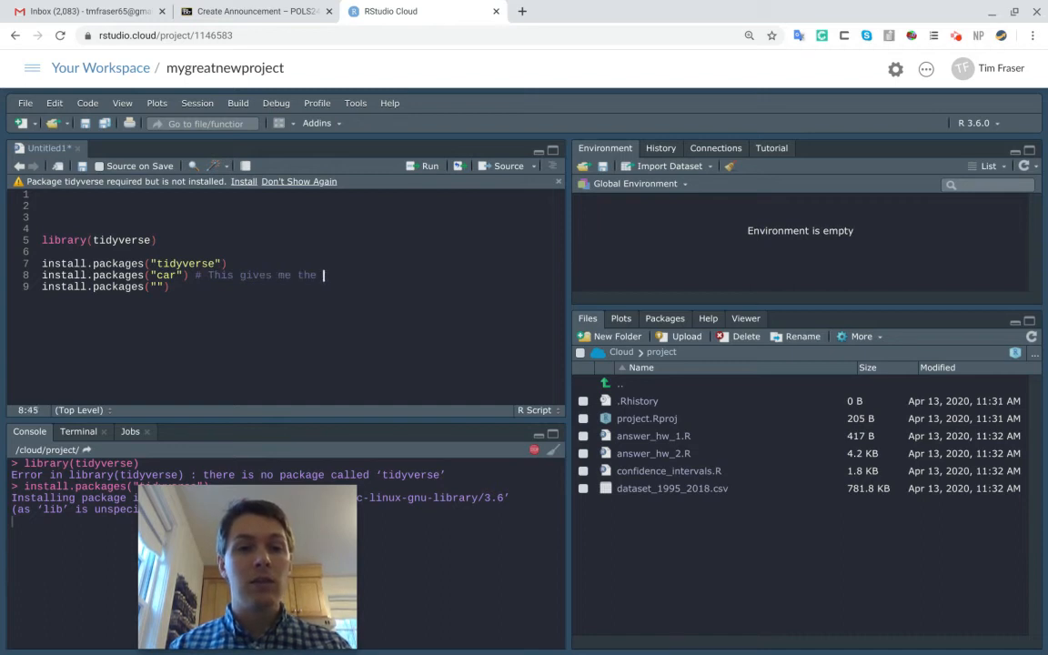
text(vif func)
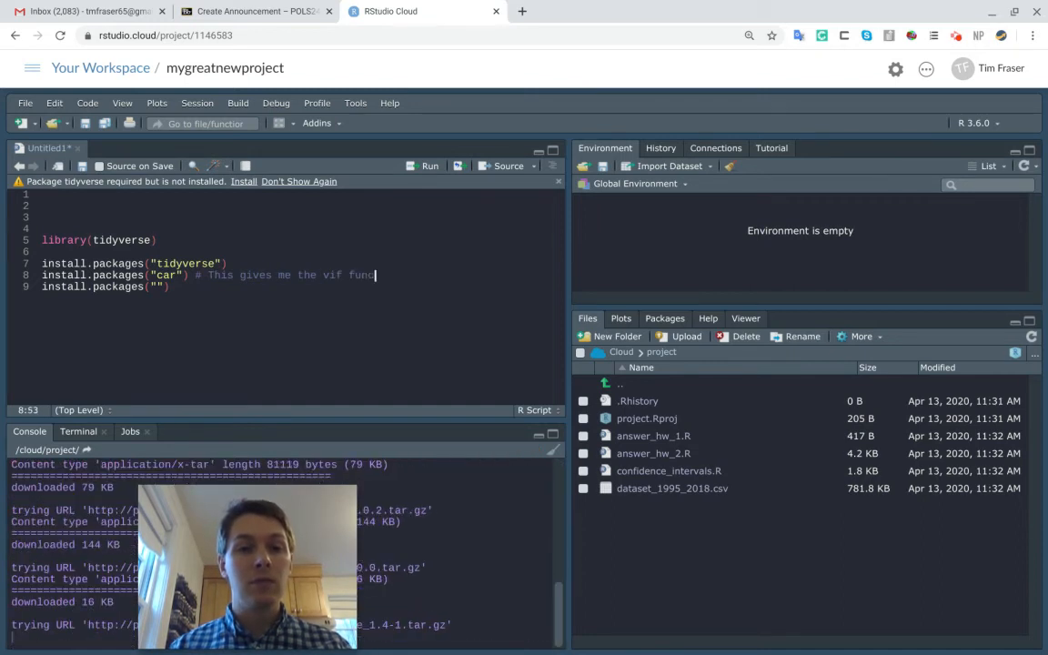
text(tion)
Insert install.packages("moderndive") # get_regression_table() on a new line directly below the tidyverse install line
key(Up)
key(Return)
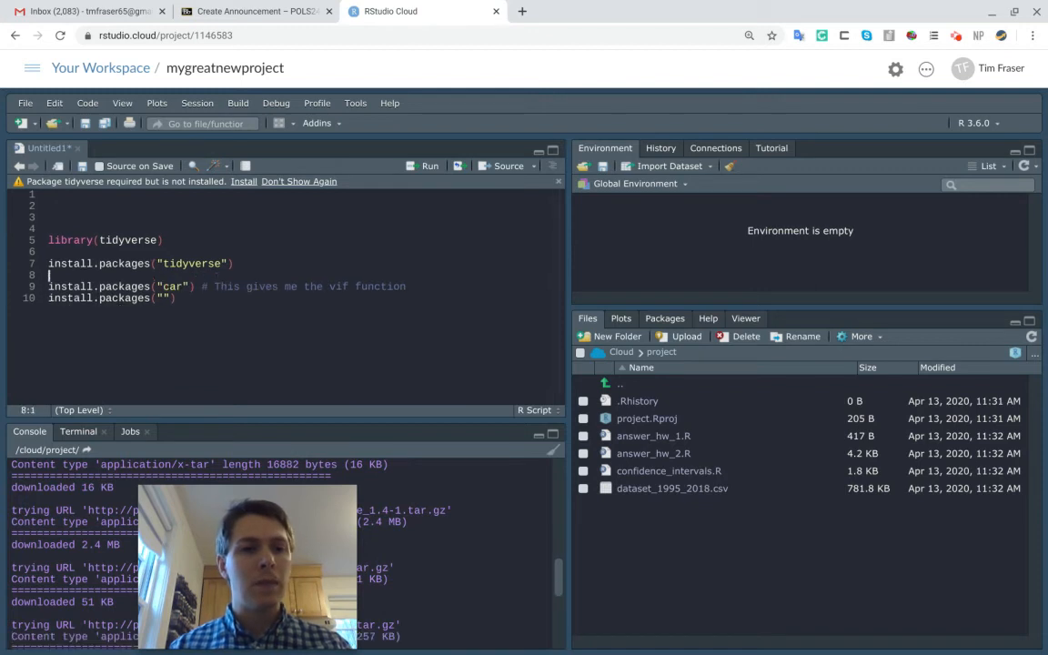
text(install.pac)
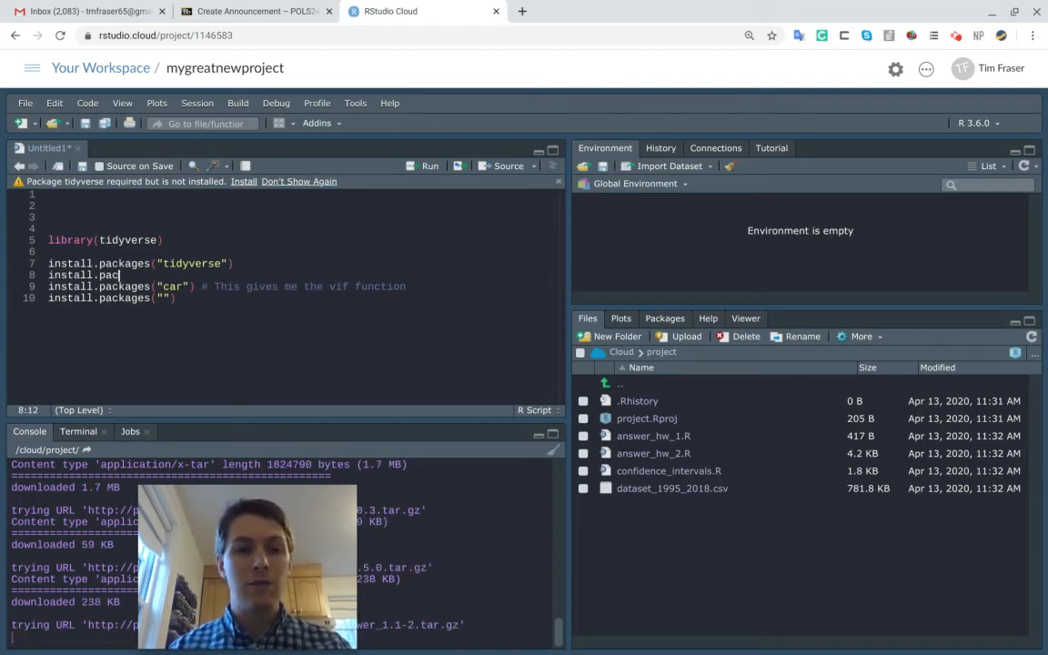
text(kages("moderndive"))
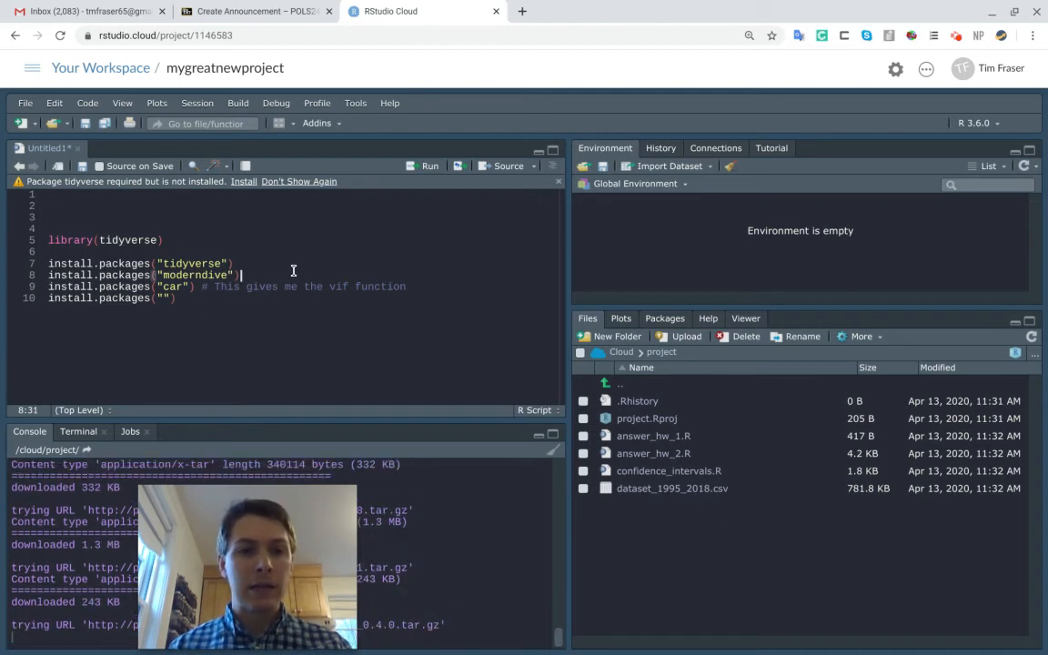
text( # )
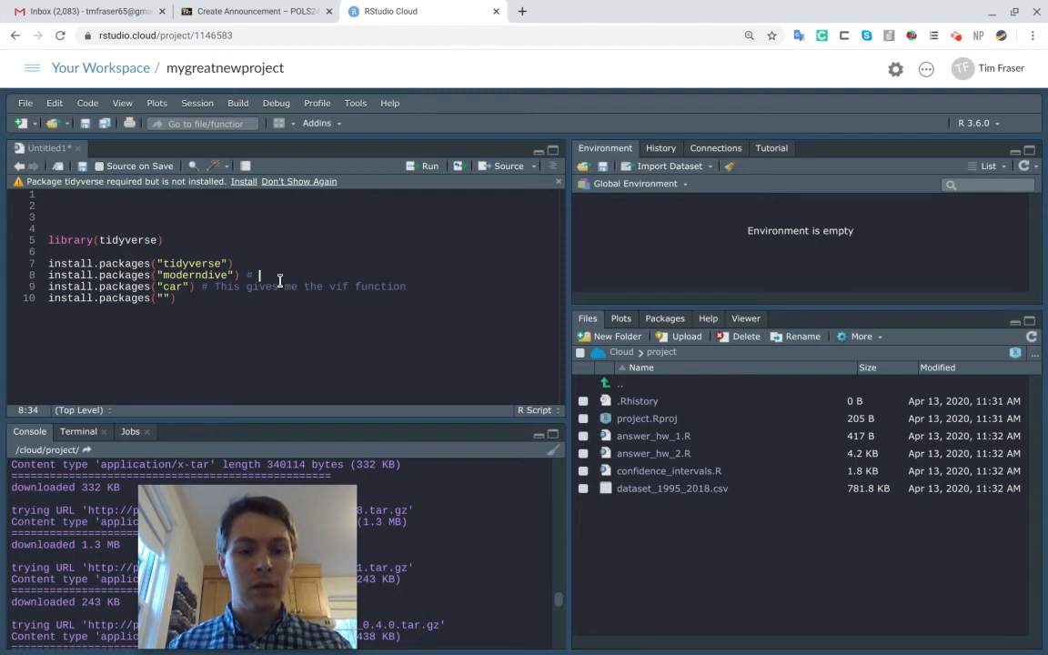
text(get_reg)
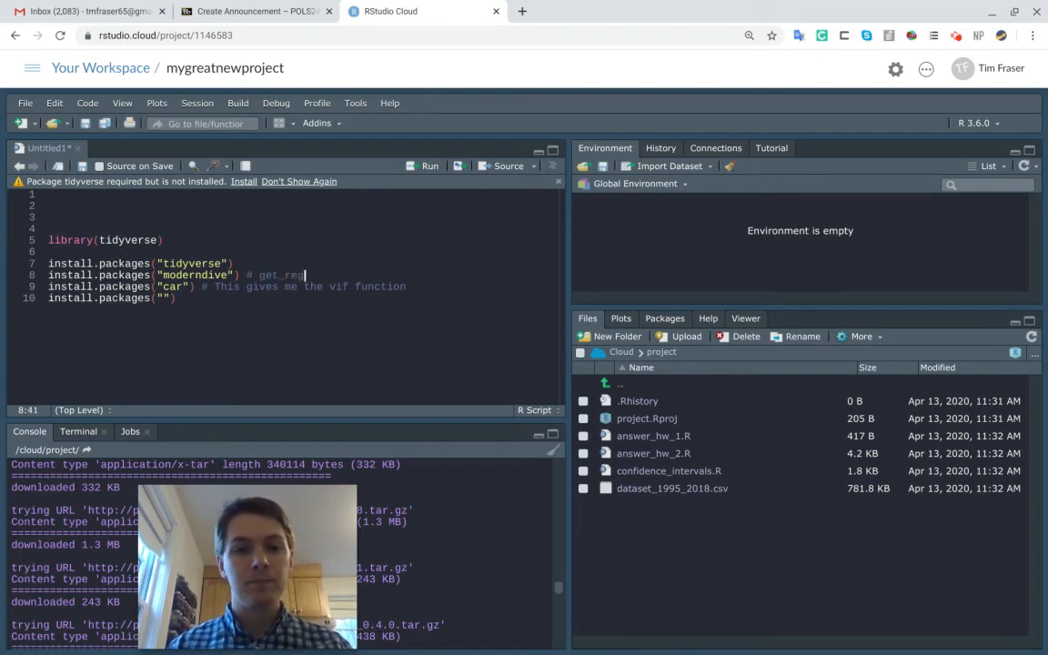
text(ression_table)
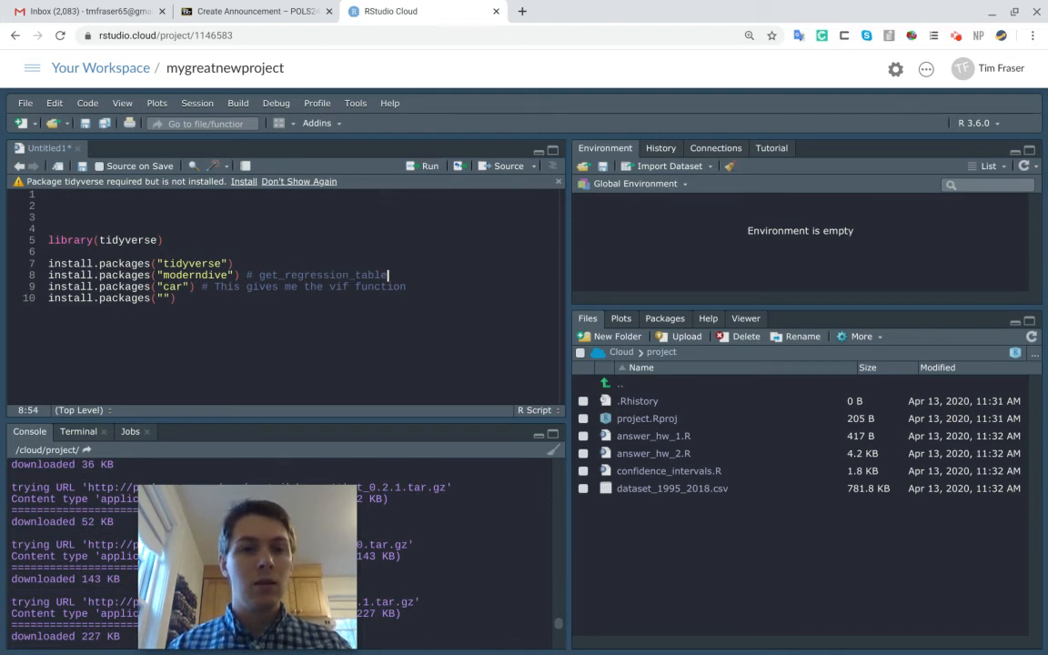
text(())
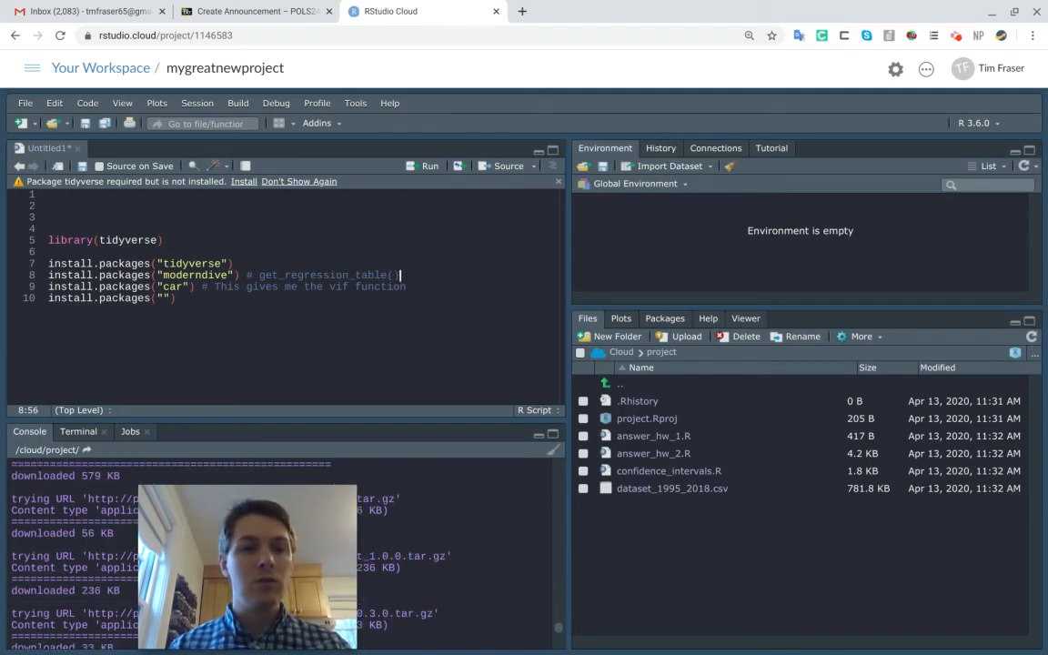
Insert install.packages("infer") # specify and calculate on a new line between the moderndive and car install lines
key(Return)
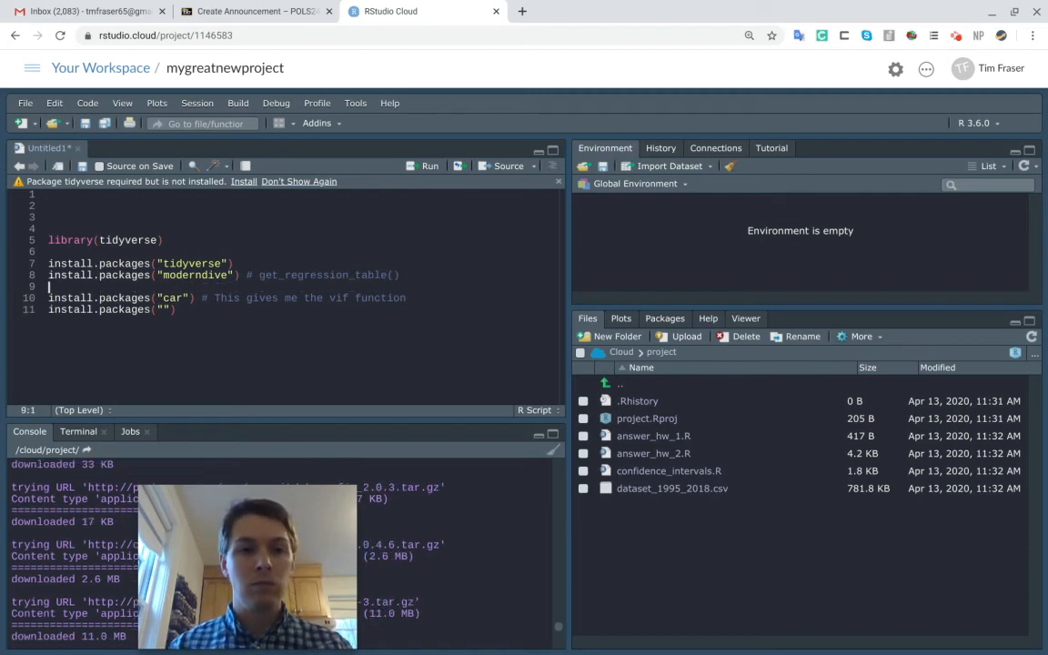
text(install.packages(""))
key(Left)
key(Left)
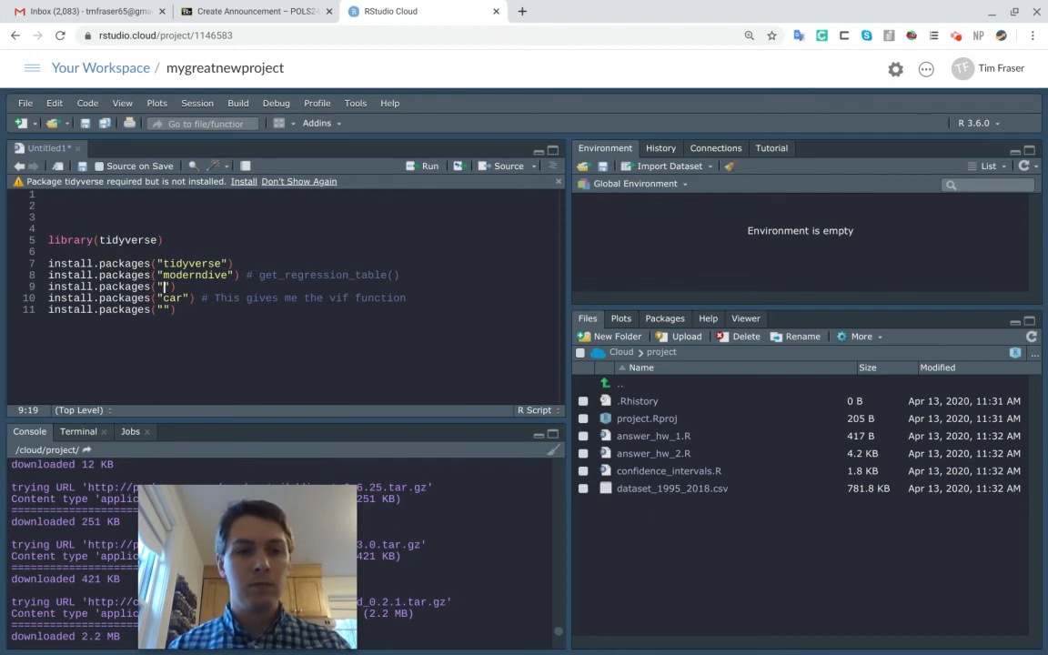
text(infer)
key(End)
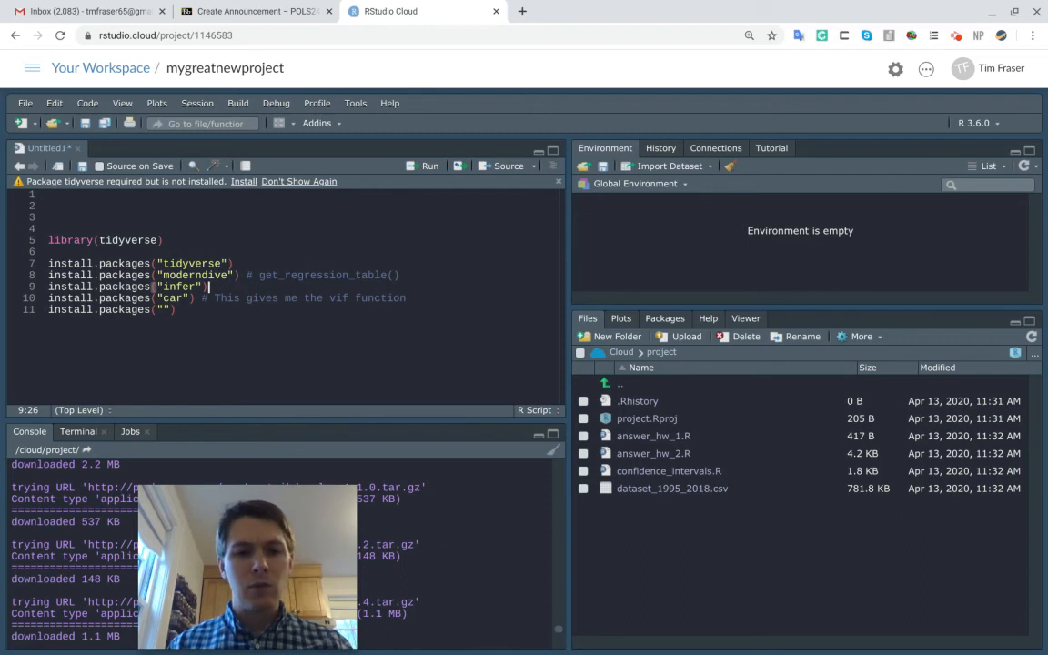
text(# )
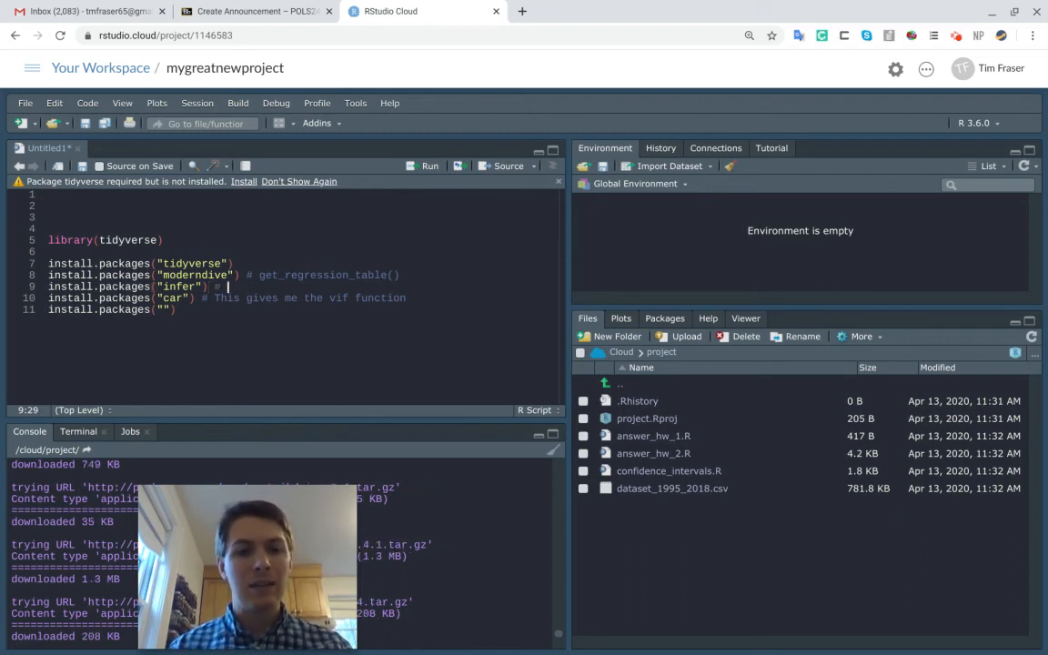
text(specify and calculat)
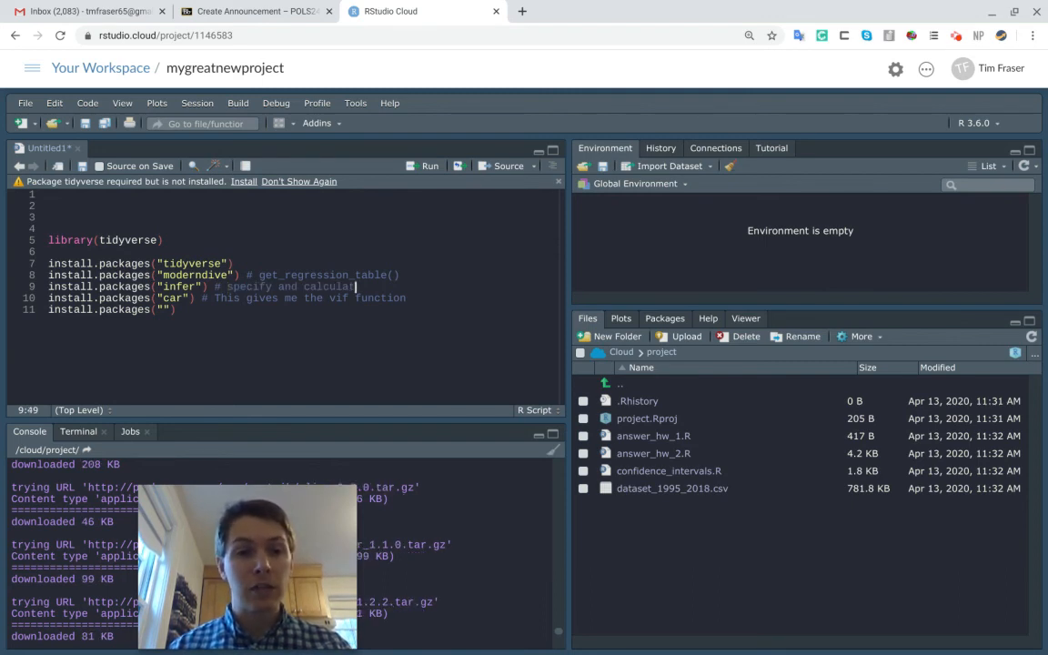
text(e)
Delete the leftover install.packages("") call with the empty package name on line 11
key(Down)
key(Down)
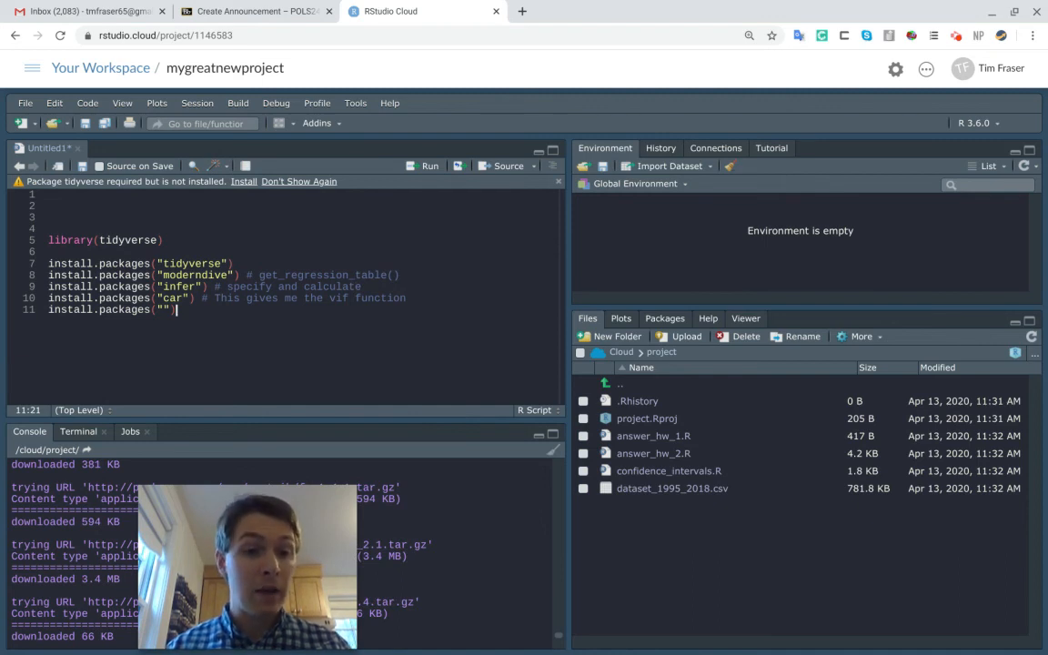
key(Left)
key(Left)
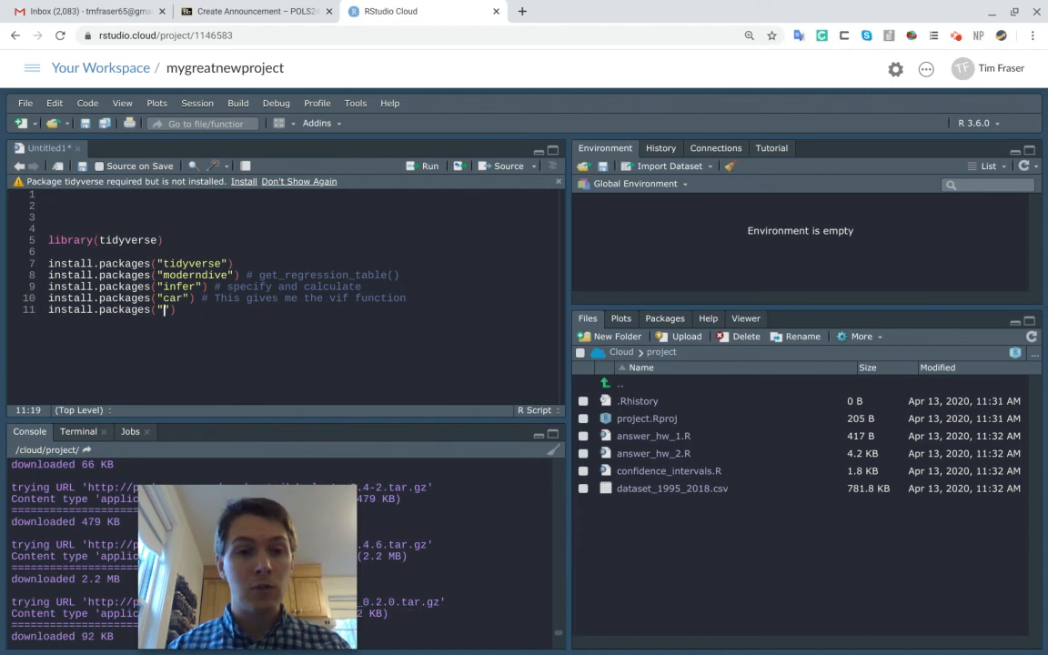
click(207, 316)
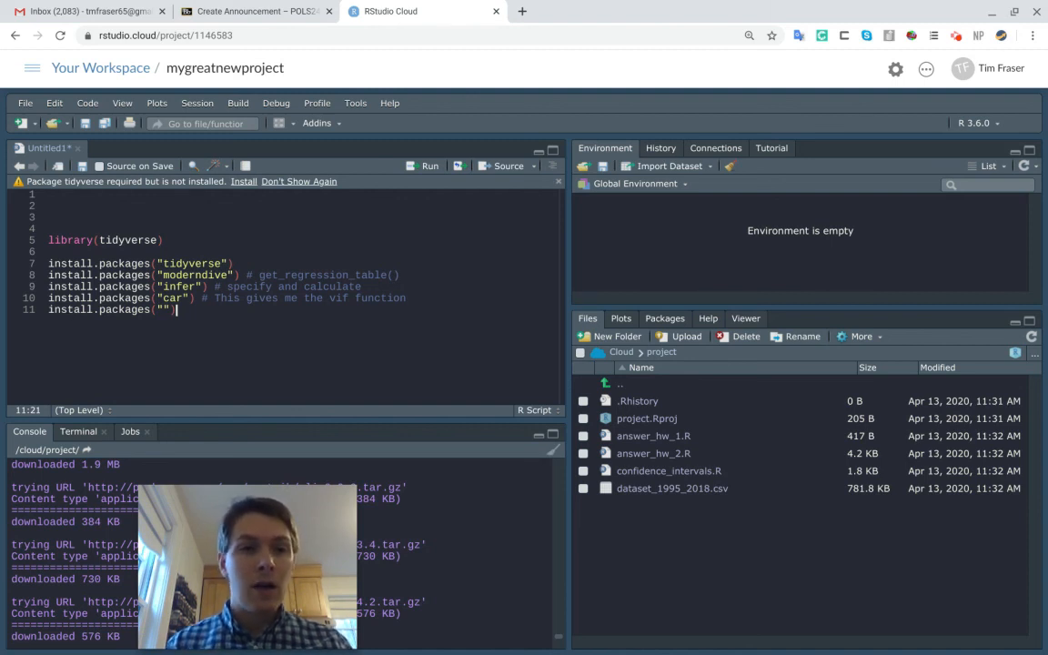
key(shift+Home)
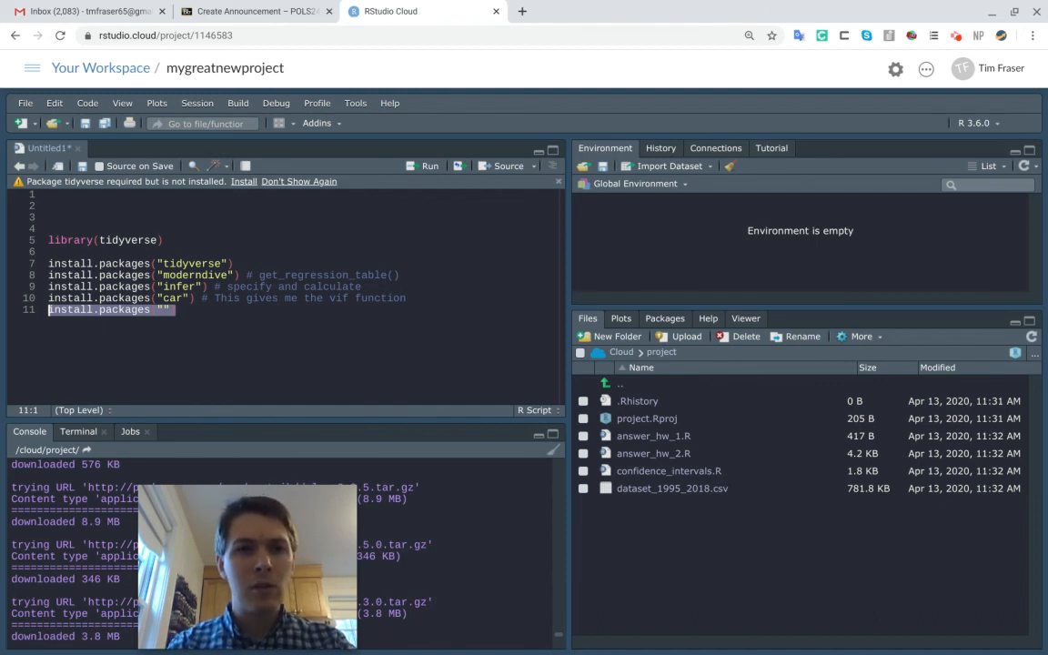
key(BackSpace)
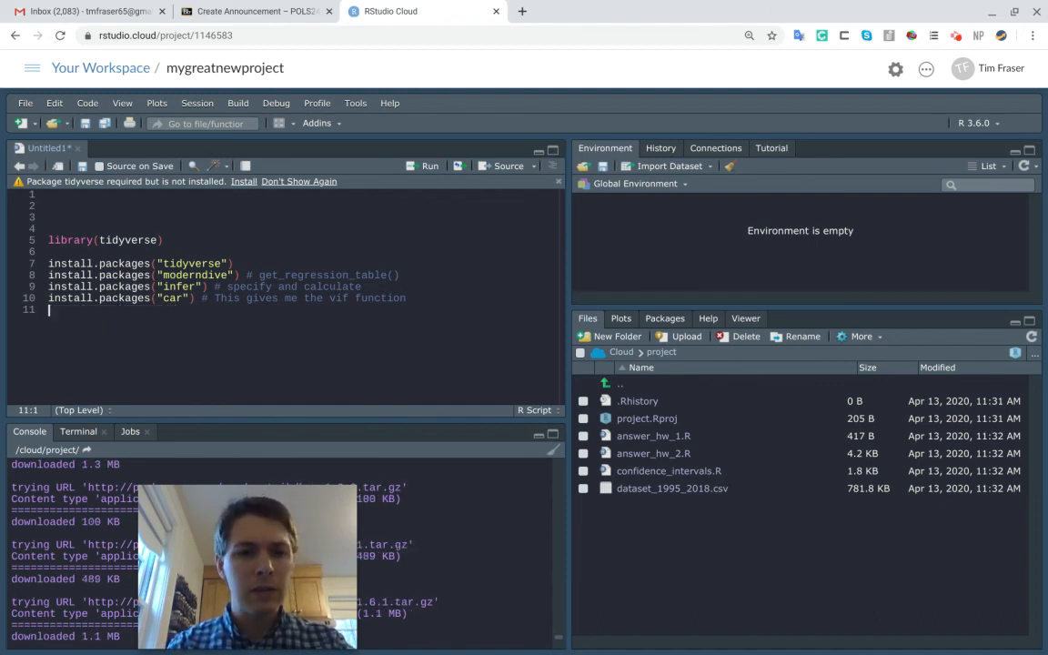